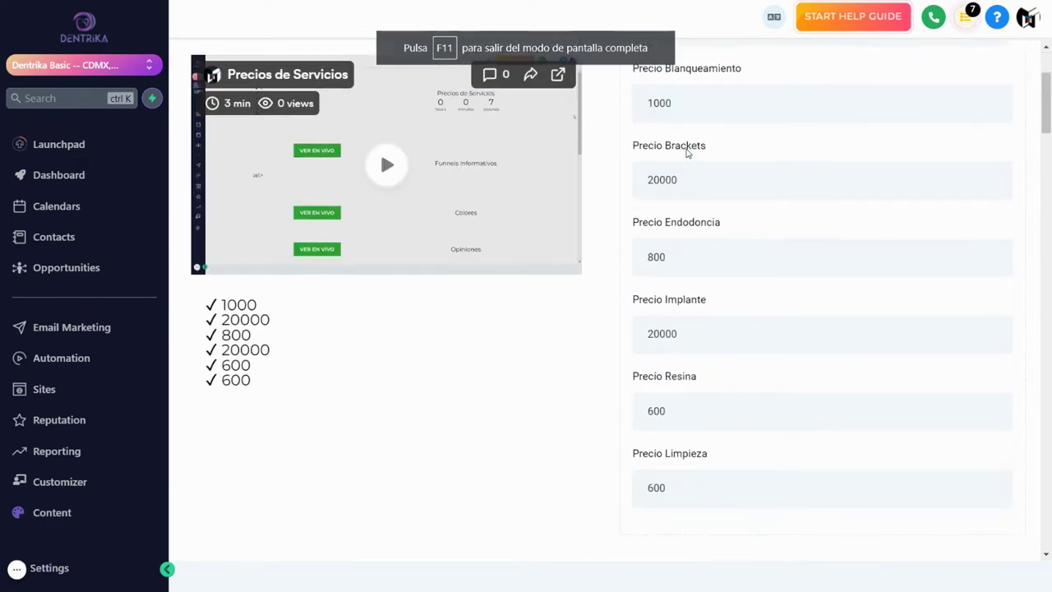
Switch to the Dental Snapshot map in Funnelytics, examine its automation flow and select the 007-1 Direct Cleaning Reminder 1 email.
scroll(687, 148, up, 2)
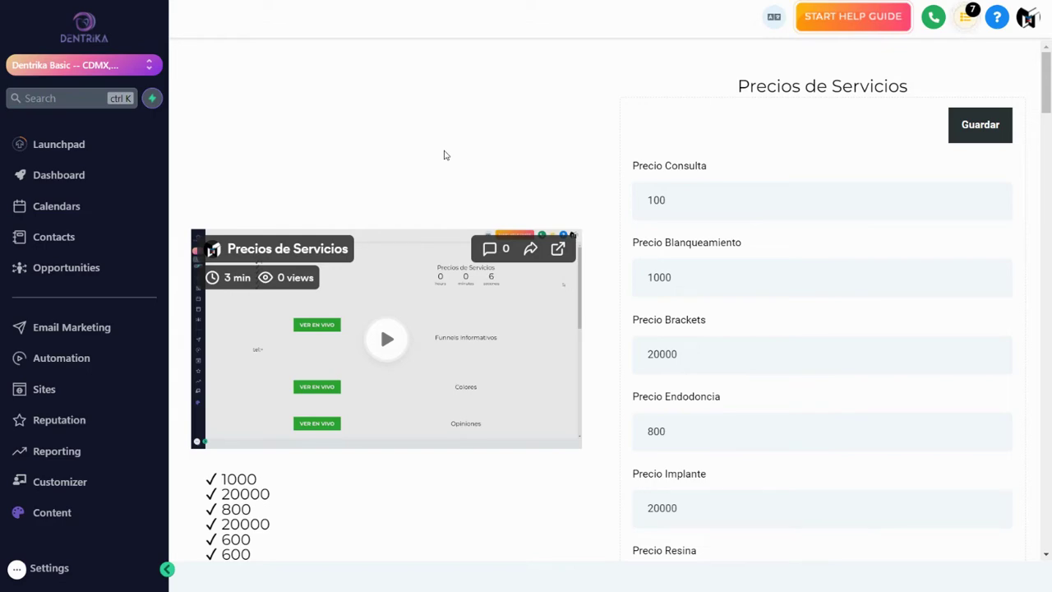
key(F11)
key(ctrl+shift+Tab)
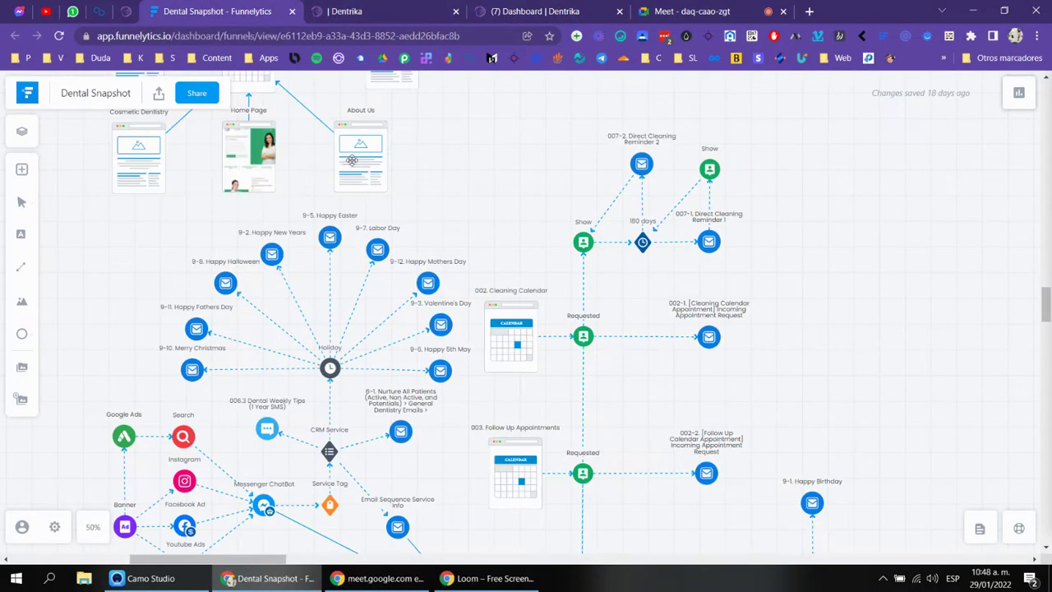
scroll(370, 170, down, 5)
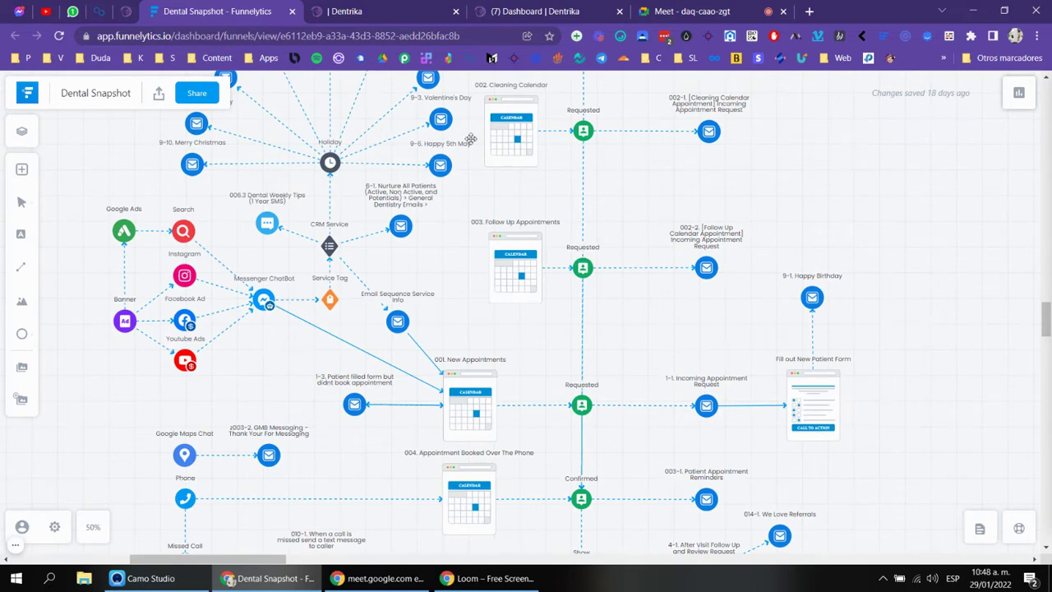
scroll(694, 185, up, 3)
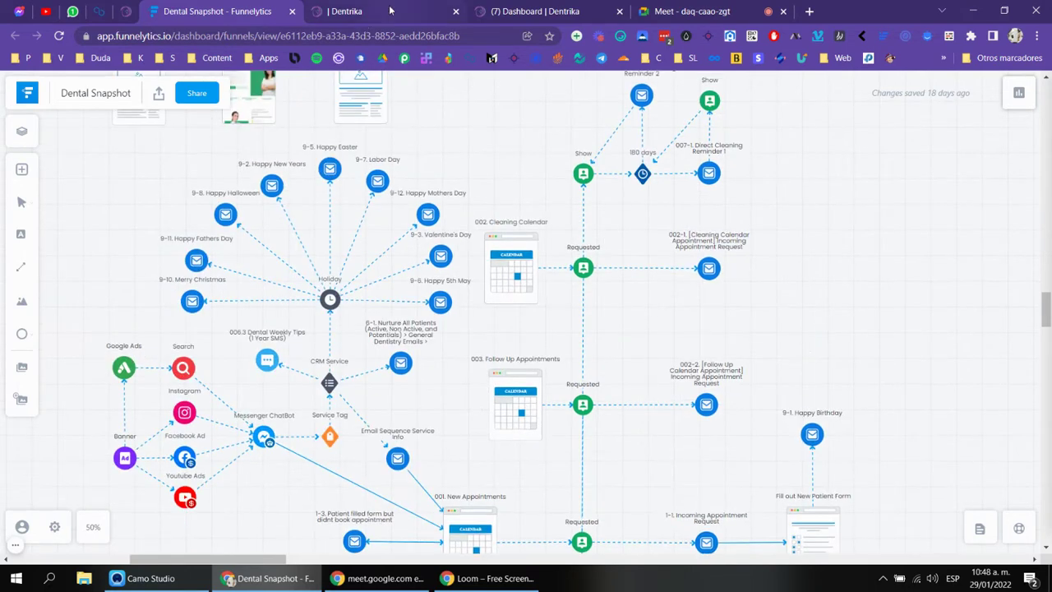
click(712, 171)
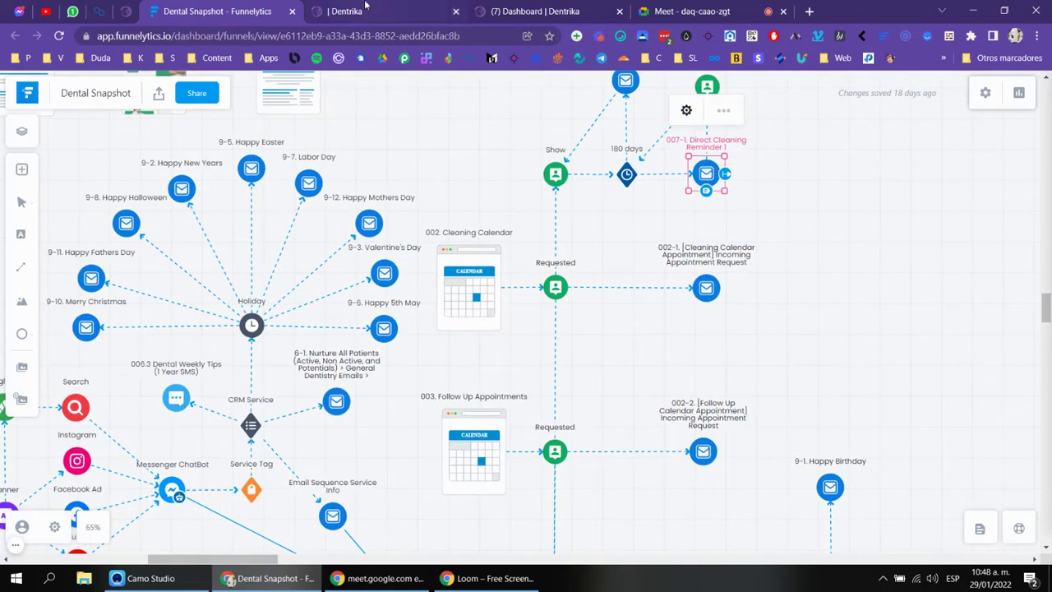
Return to the Dentrika page in full screen and review the price fields under Precios de Servicios.
click(367, 11)
key(F11)
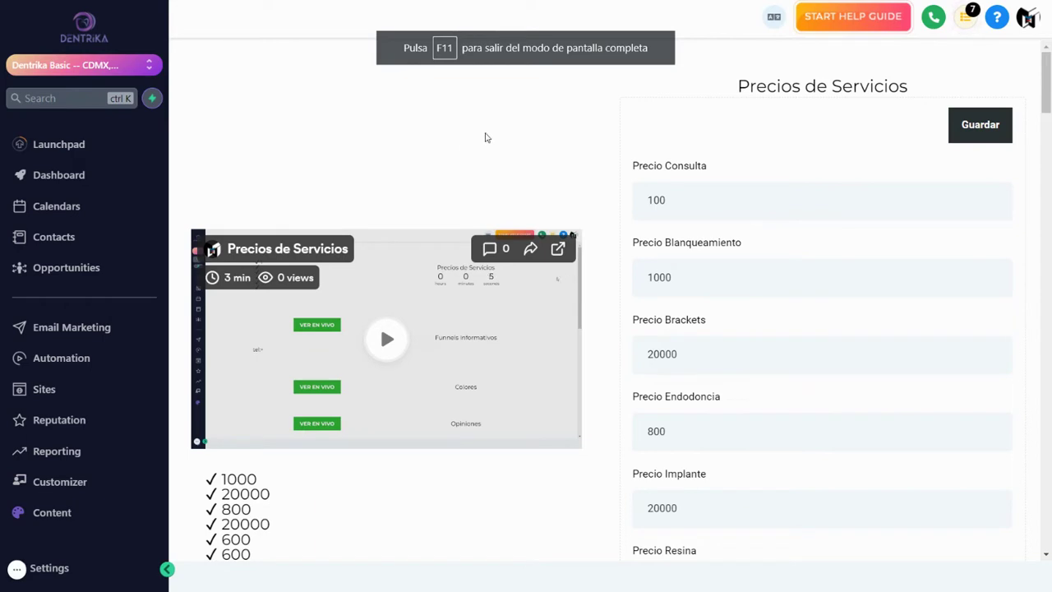
scroll(380, 212, down, 2)
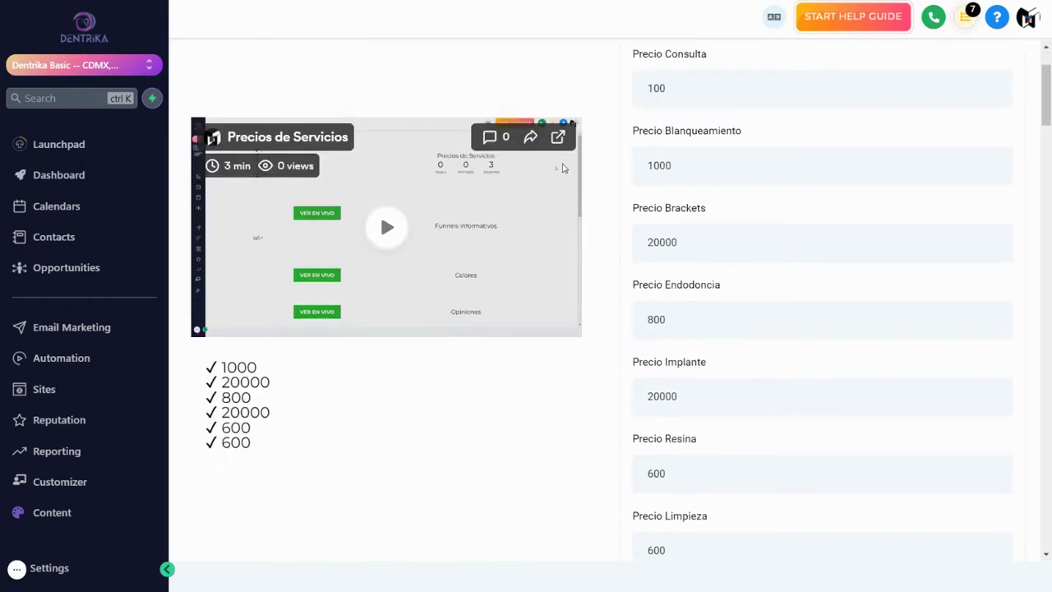
scroll(541, 169, up, 2)
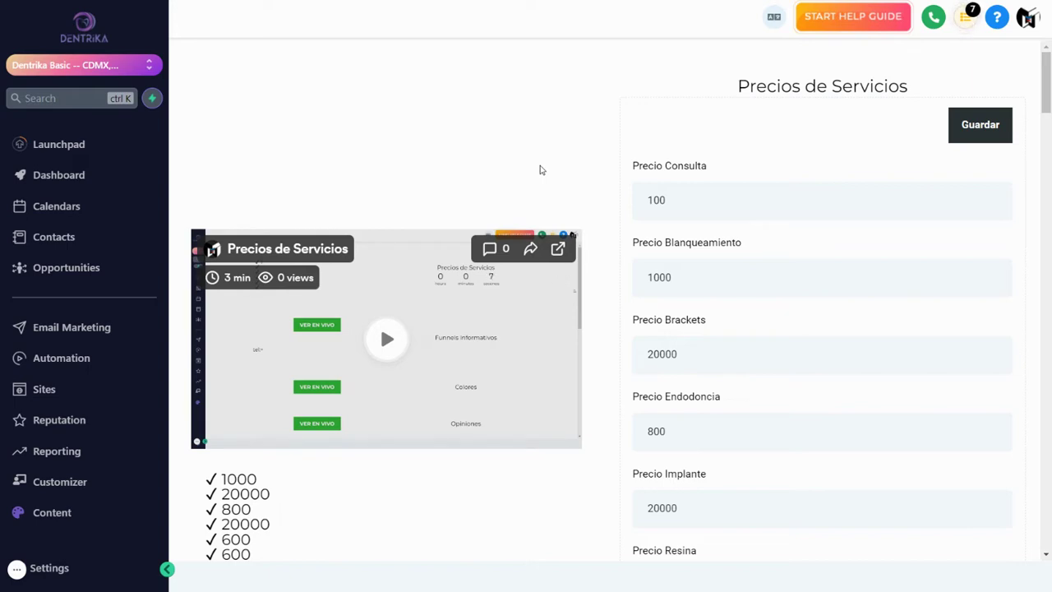
scroll(787, 157, down, 2)
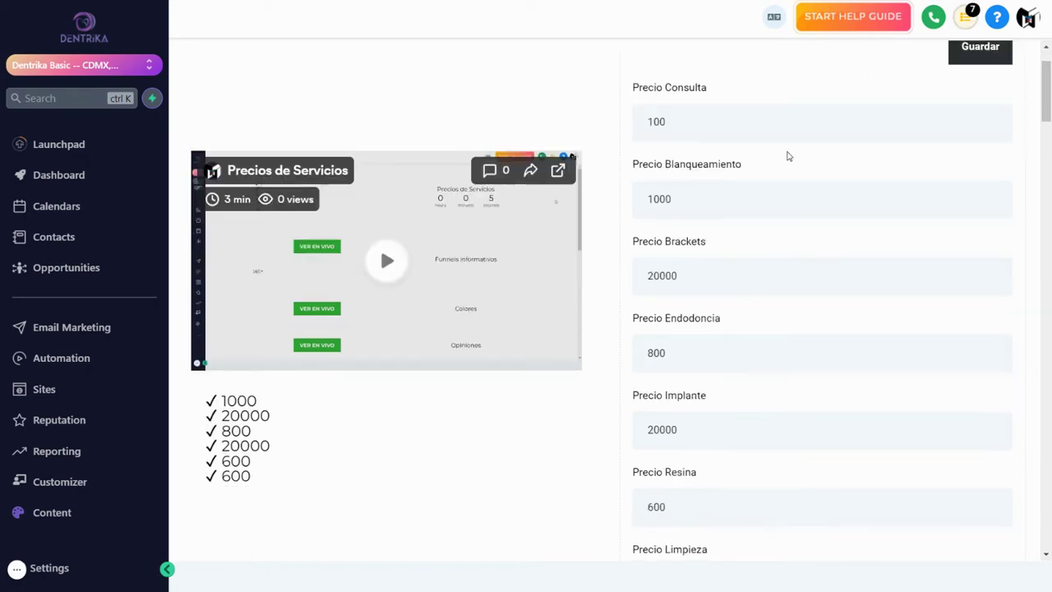
scroll(767, 169, up, 1)
scroll(650, 129, up, 1)
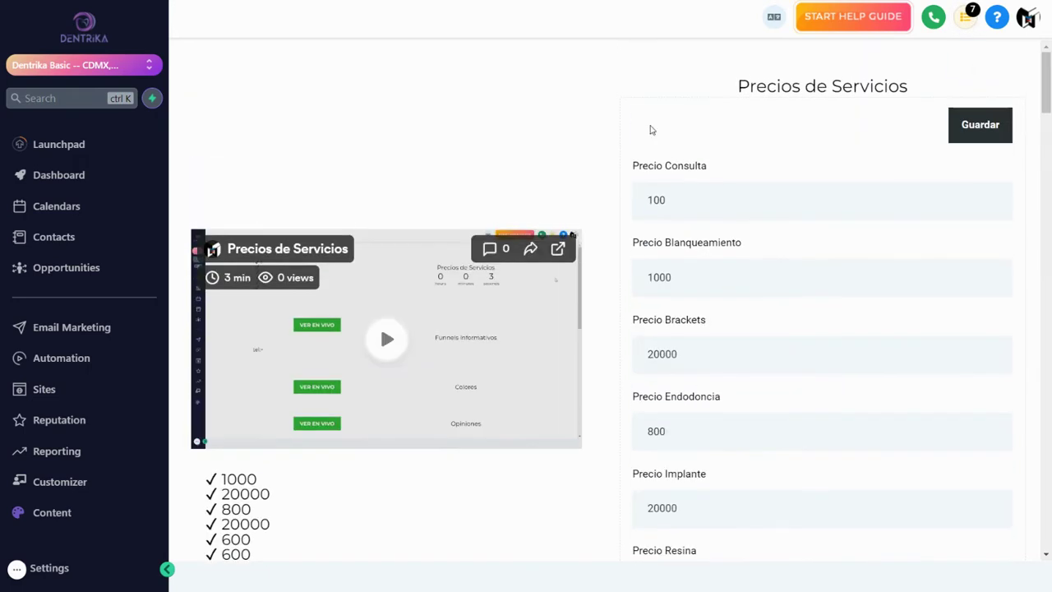
scroll(978, 413, down, 4)
scroll(724, 342, up, 4)
Replace the Precio Consulta value with 100.
key(ctrl+a)
key(BackSpace)
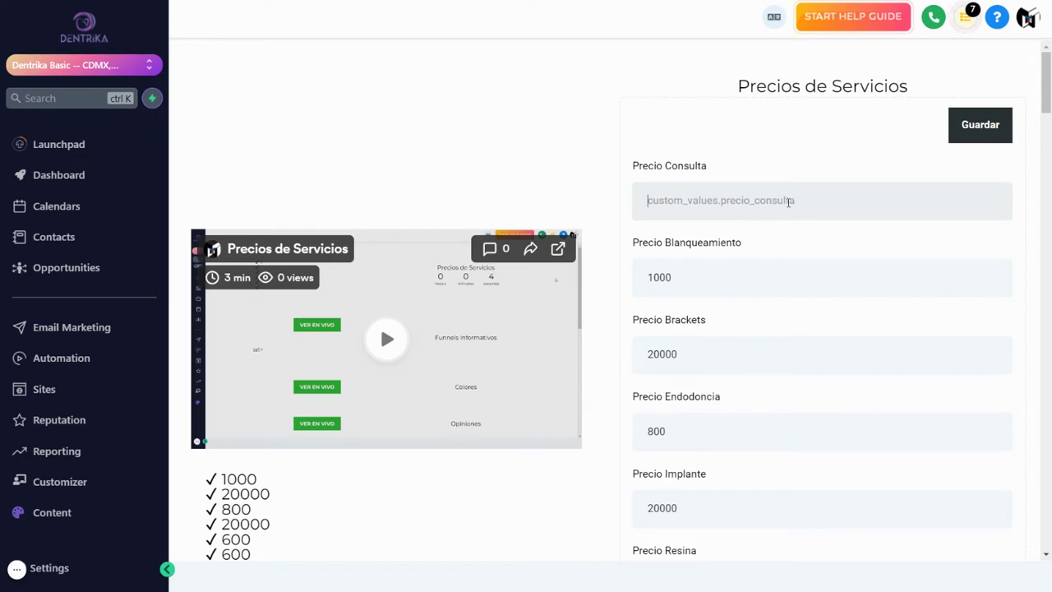
text(100)
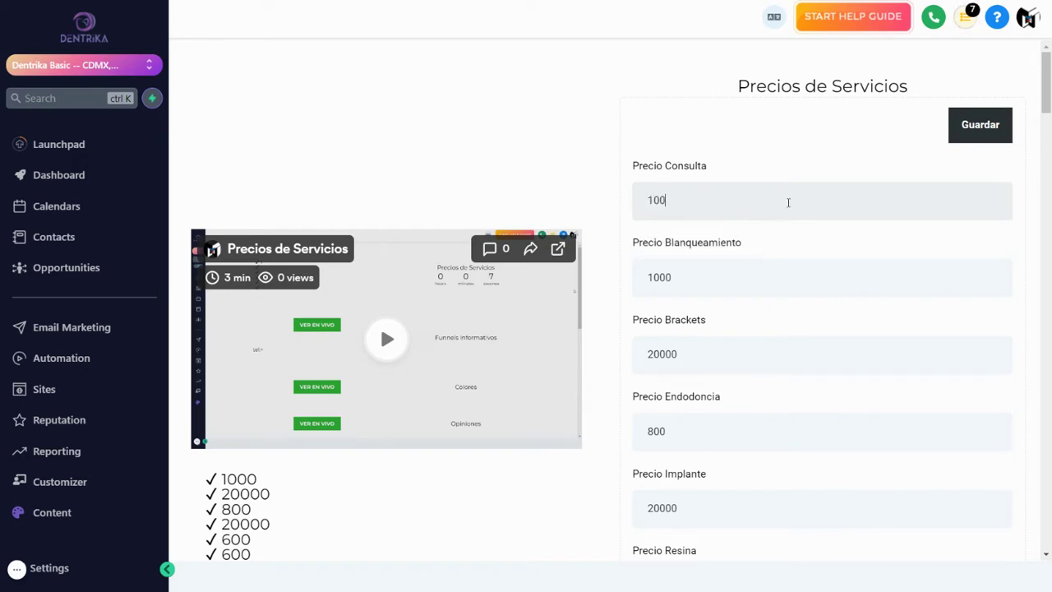
Review the remaining service prices and the logo, phone number and opening hours fields under Funnels Informativos.
scroll(880, 104, down, 2)
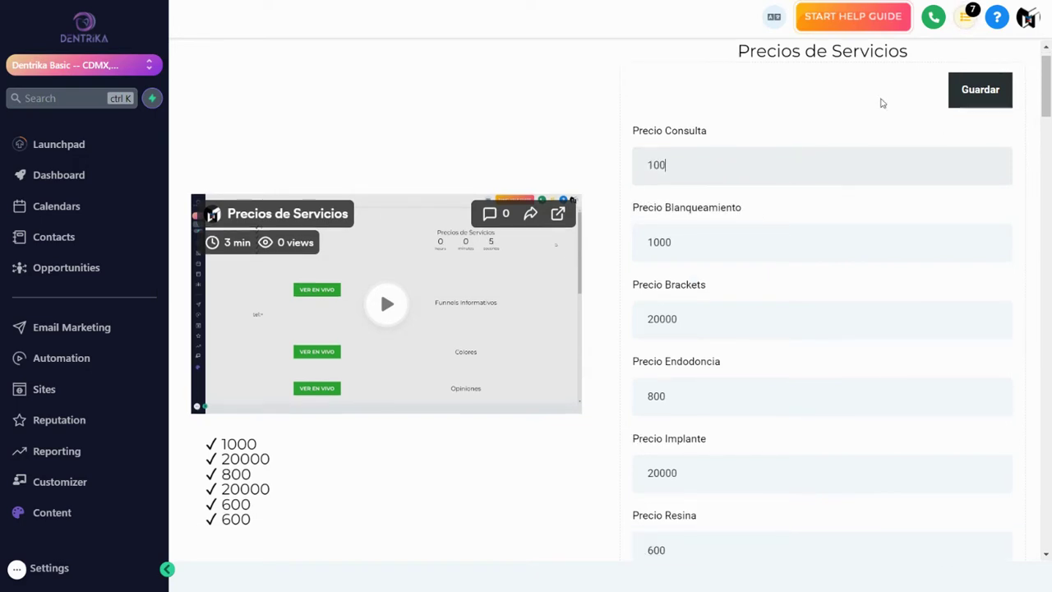
scroll(672, 129, down, 4)
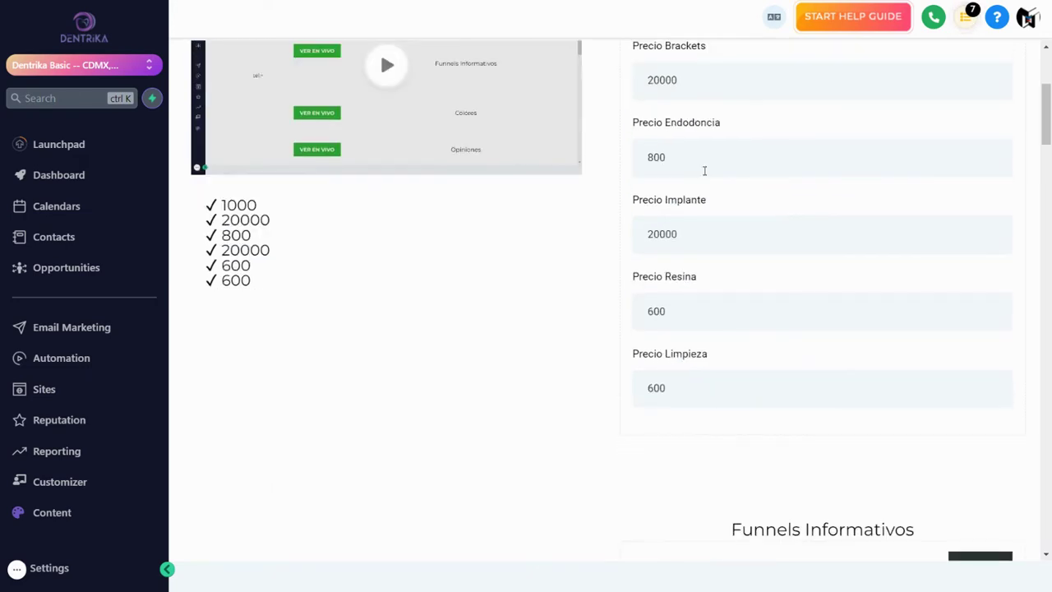
scroll(673, 186, down, 1)
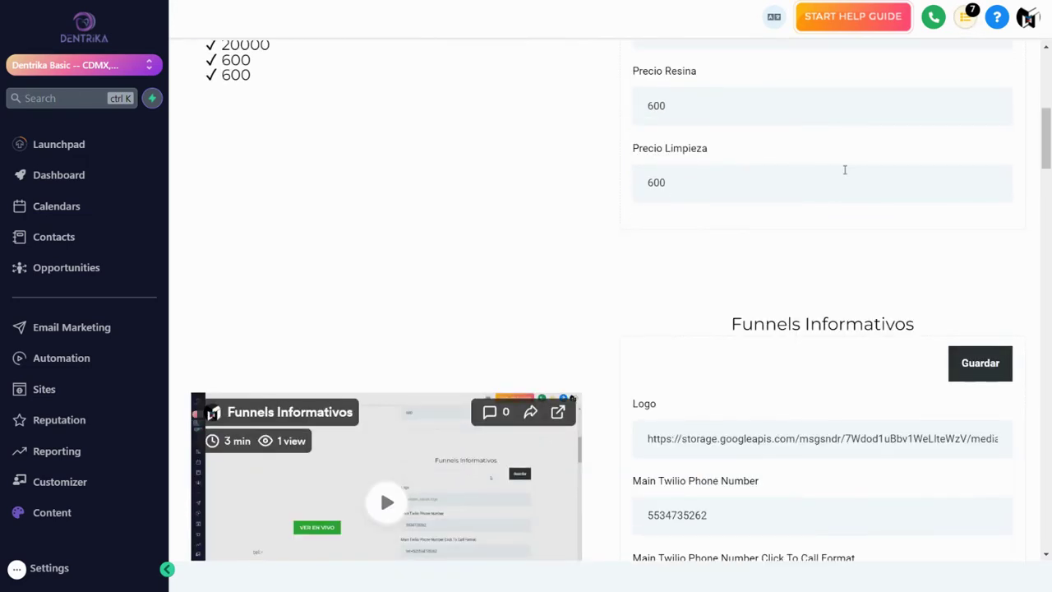
scroll(846, 169, up, 4)
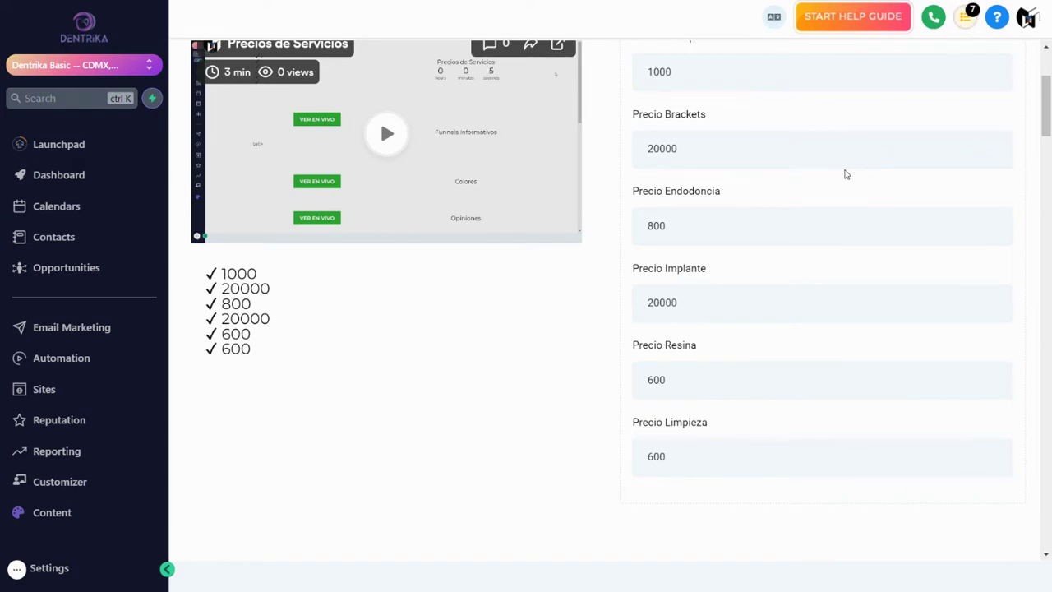
scroll(839, 198, down, 5)
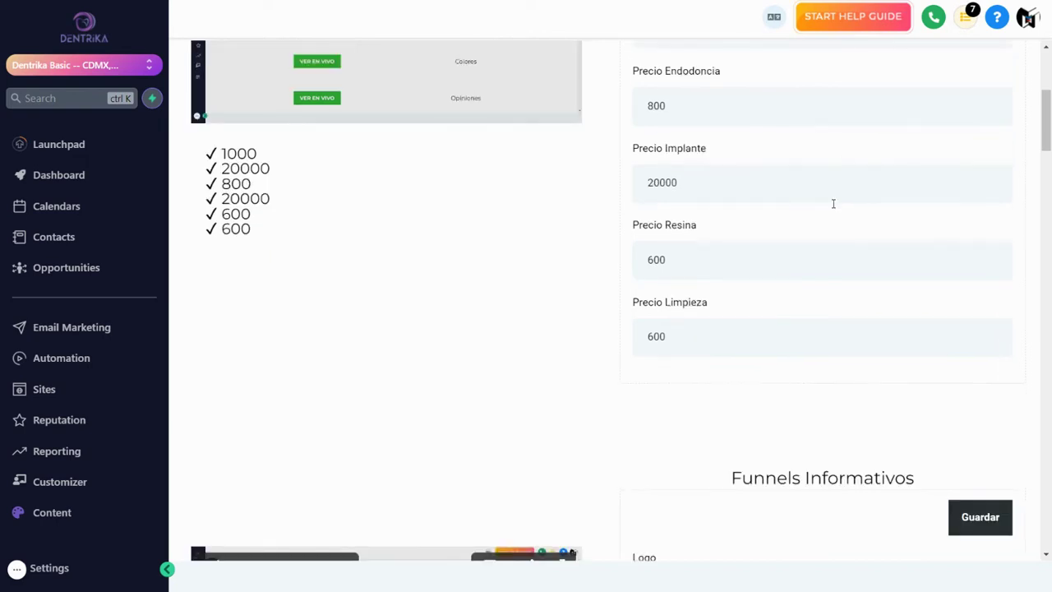
scroll(761, 204, down, 2)
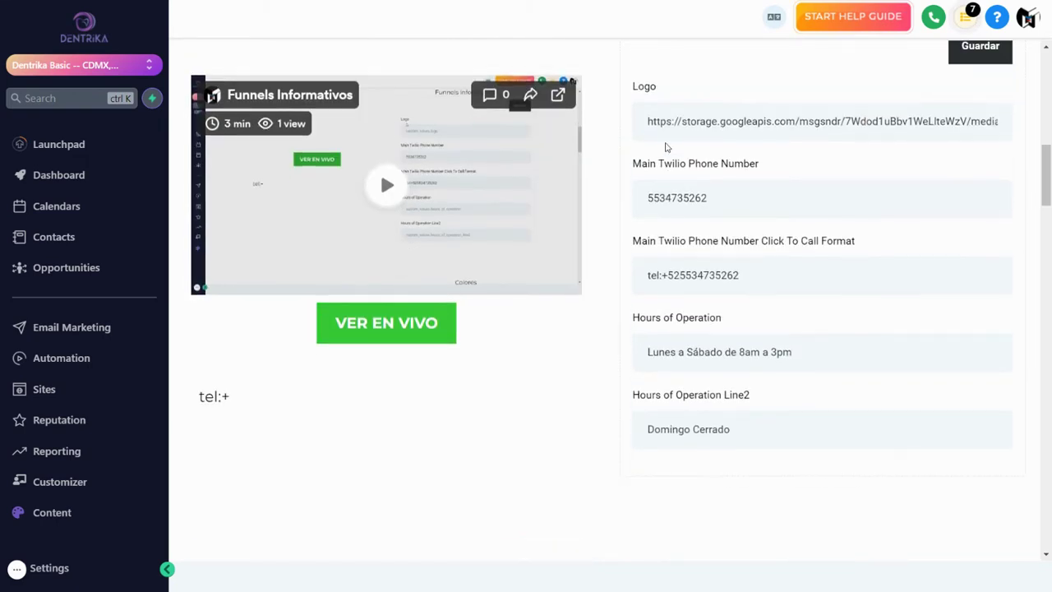
scroll(507, 312, up, 1)
scroll(797, 115, down, 2)
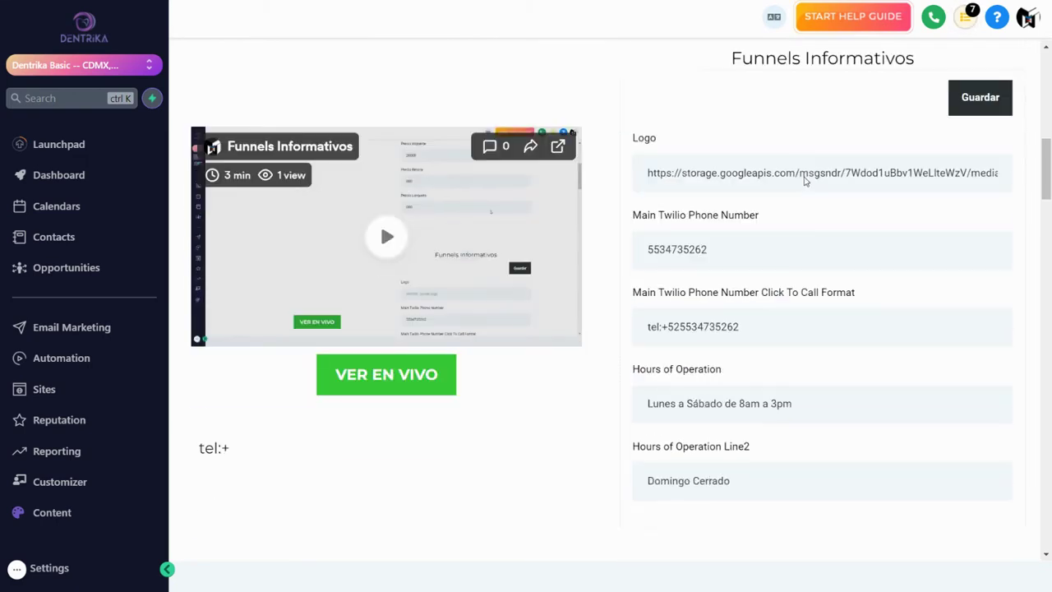
drag(648, 164, 893, 186)
click(756, 243)
click(742, 258)
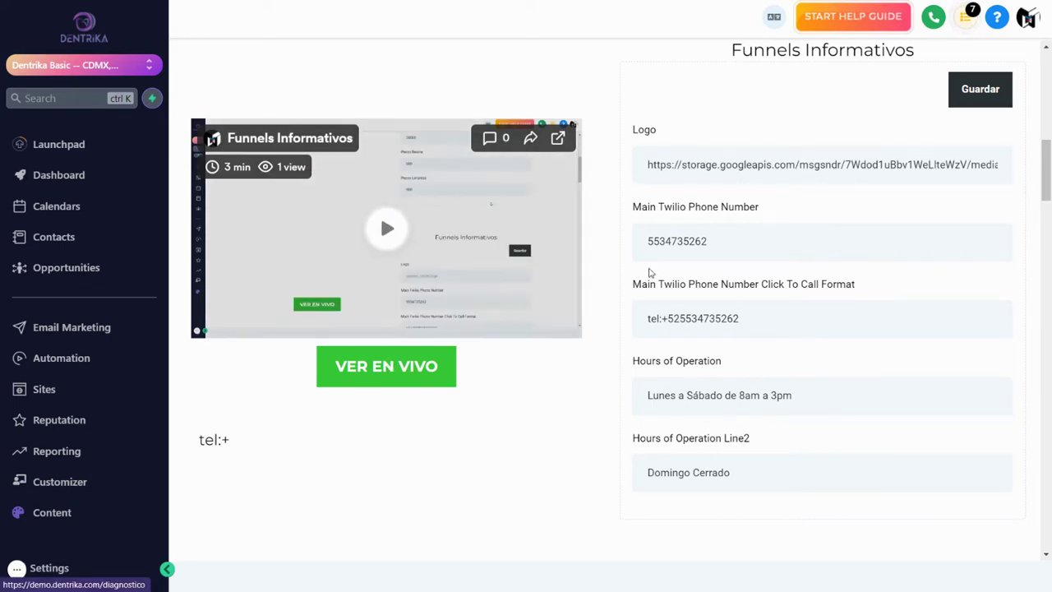
Go to the Colores section and open its live example page.
scroll(674, 254, down, 5)
scroll(827, 236, down, 1)
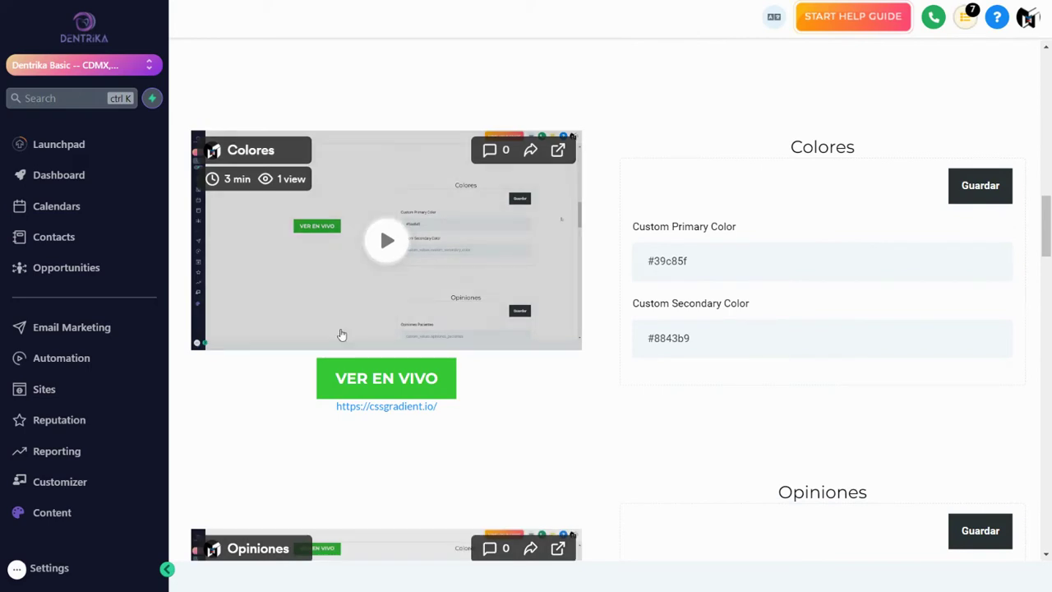
drag(861, 154, 788, 152)
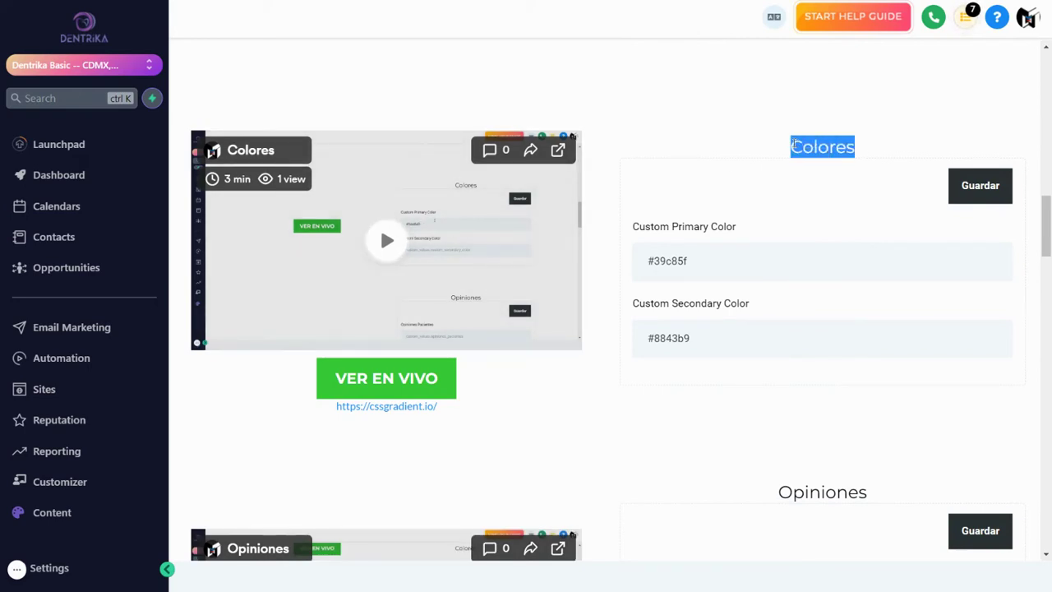
click(797, 156)
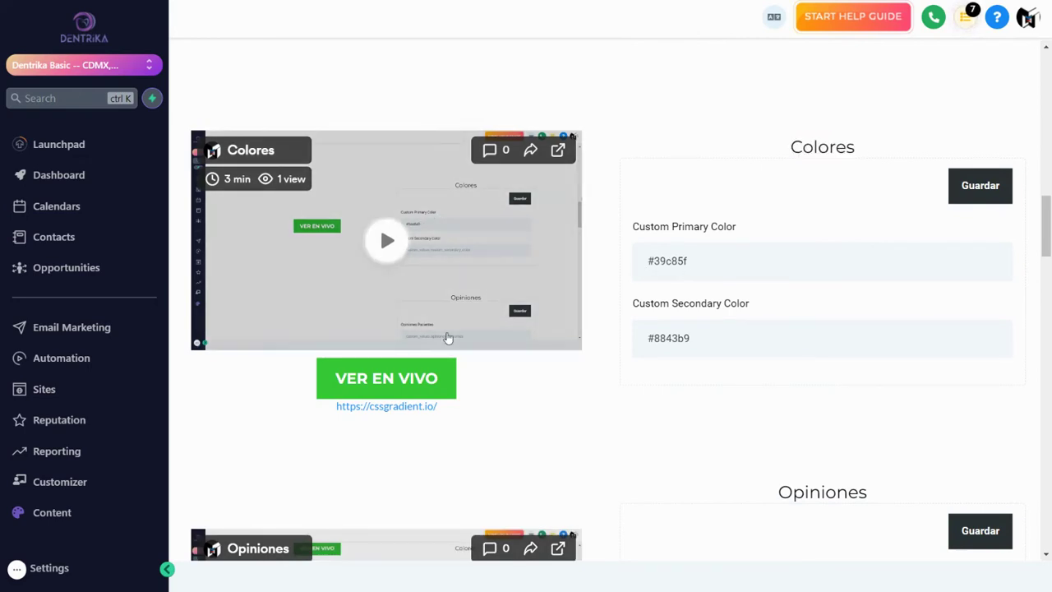
click(430, 380)
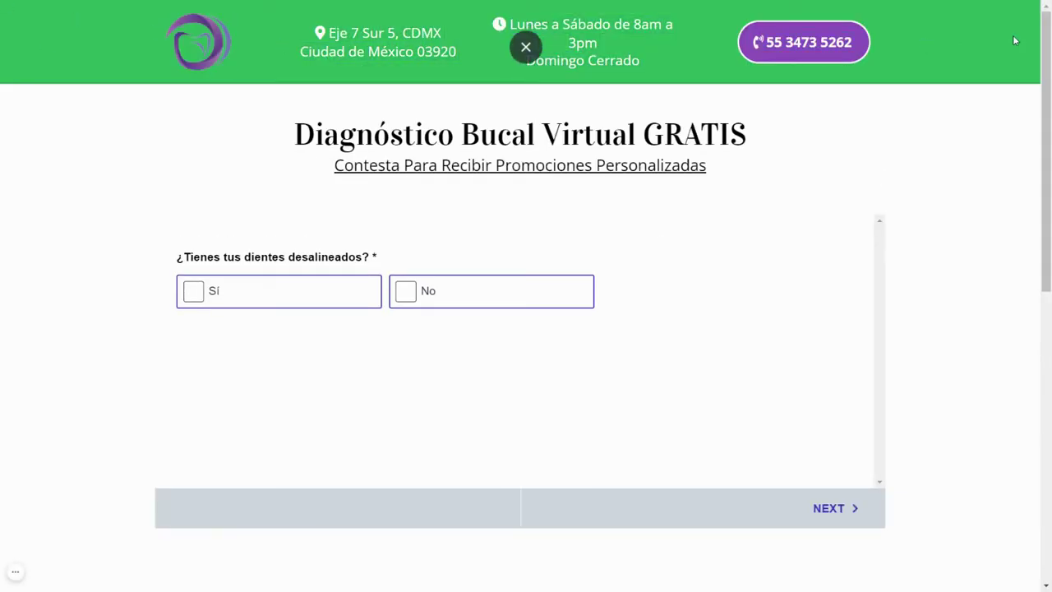
Examine how the custom colors, address, hours and phone number are used in the diagnostic page's header and footer.
scroll(1019, 176, down, 8)
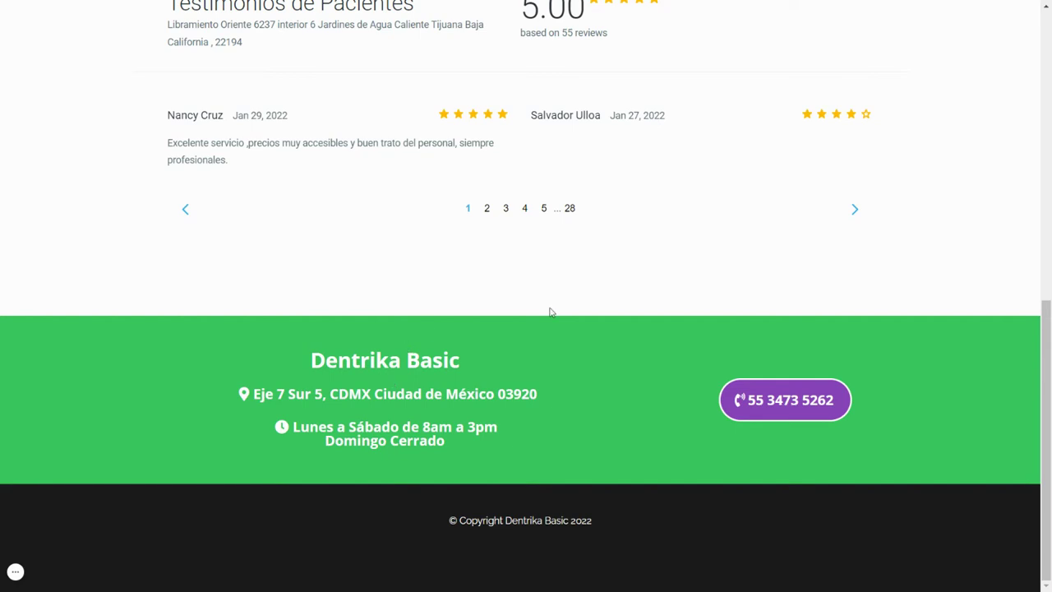
scroll(760, 285, up, 7)
scroll(760, 285, down, 7)
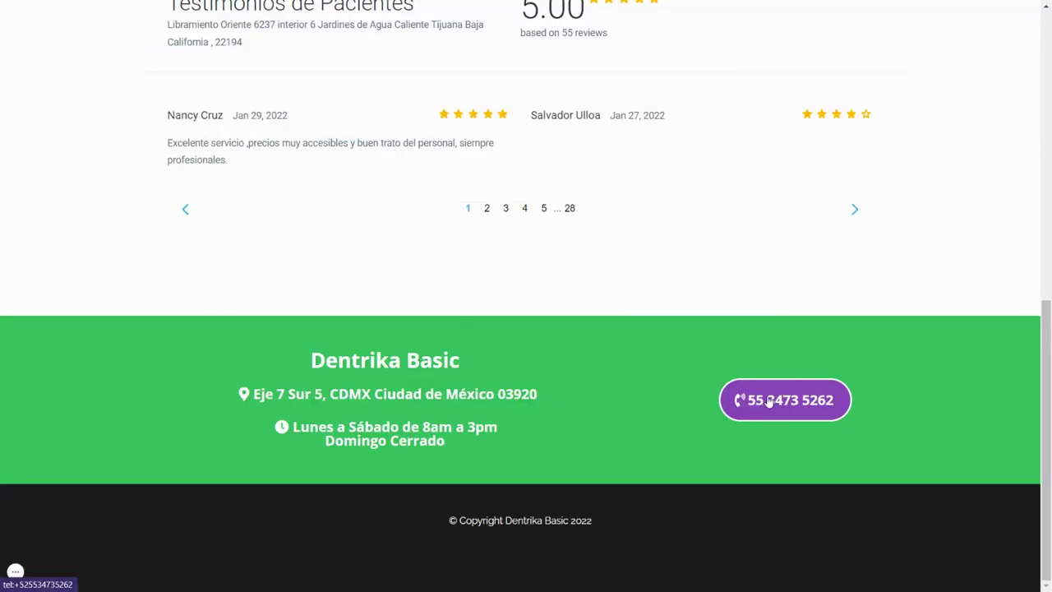
scroll(892, 329, up, 10)
Switch back from the live diagnostic page to the Dentrika customization page and show it in full screen.
key(F11)
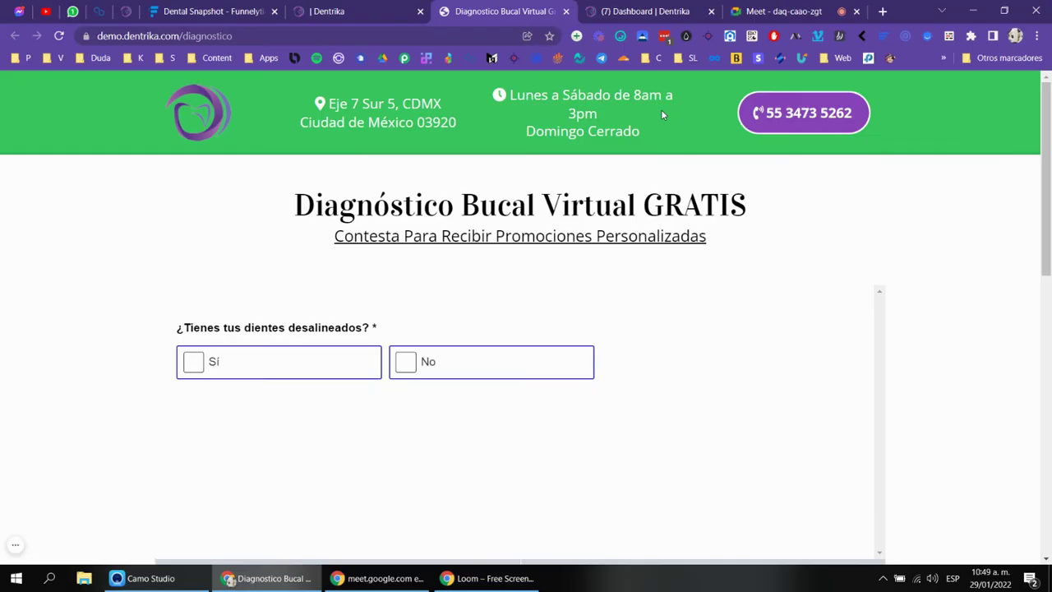
click(409, 7)
key(F11)
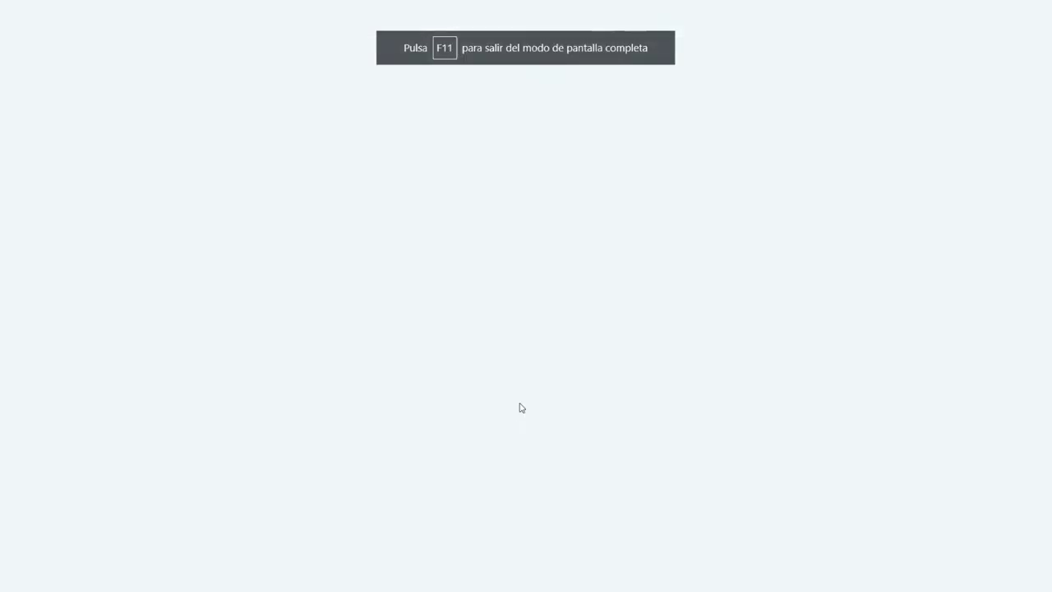
key(F11)
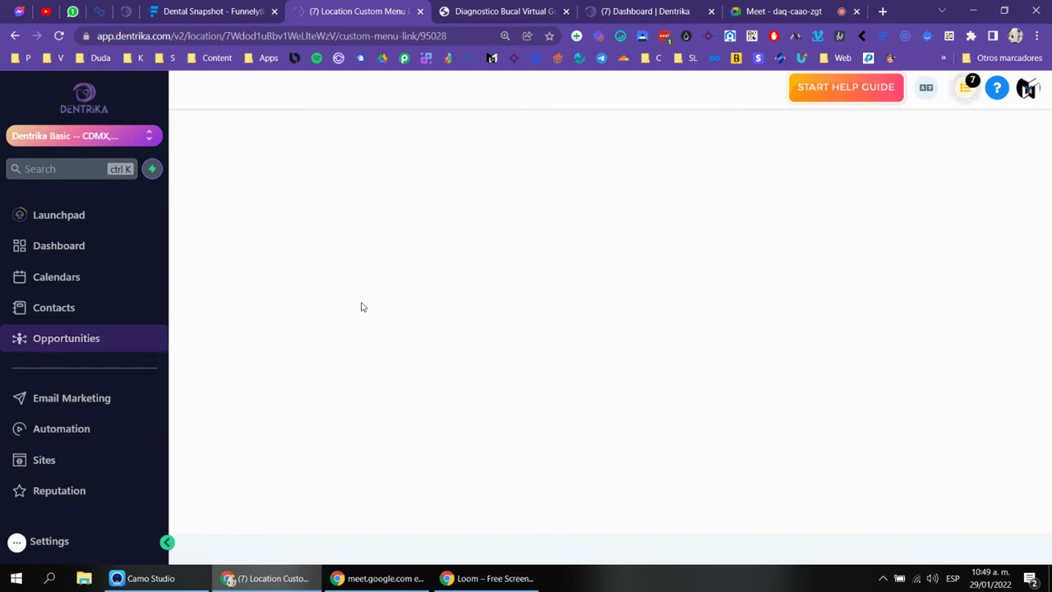
key(F11)
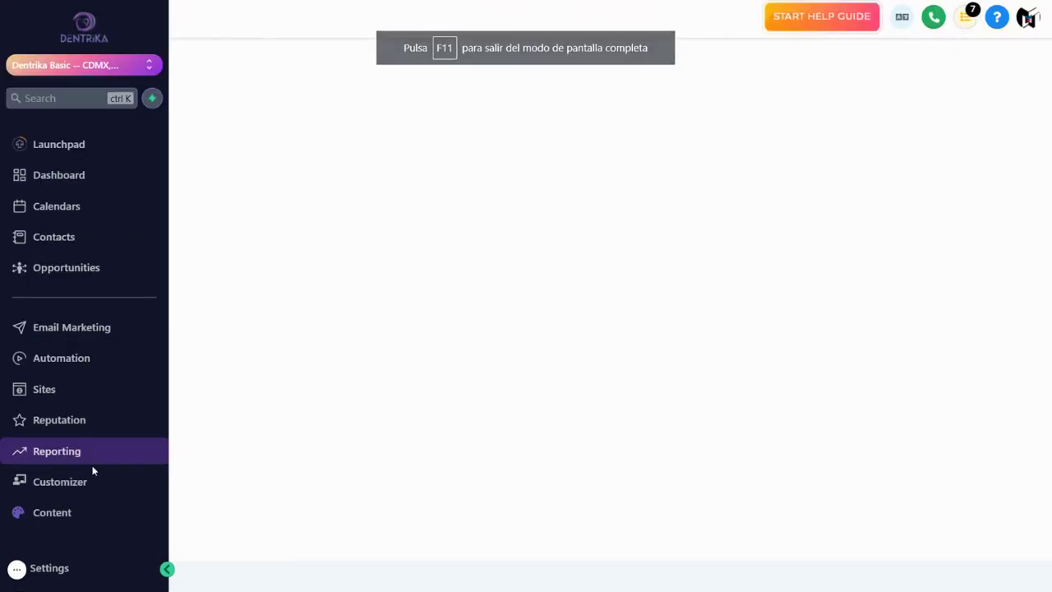
Find the Gracias Youtube section and play its tutorial video.
scroll(711, 197, down, 5)
scroll(723, 253, down, 5)
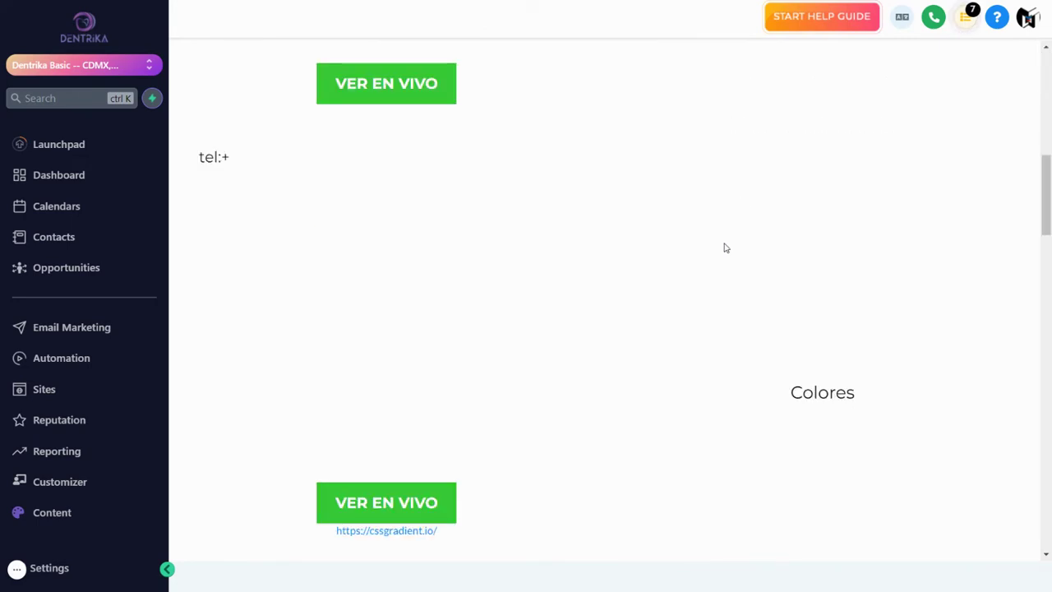
scroll(822, 198, down, 3)
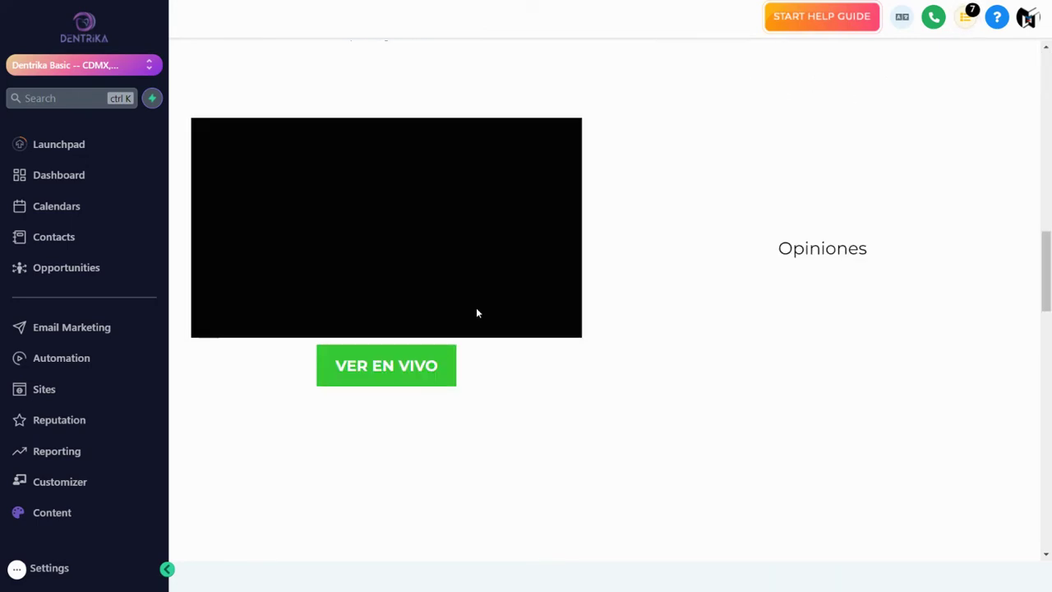
scroll(840, 190, down, 3)
scroll(840, 191, down, 3)
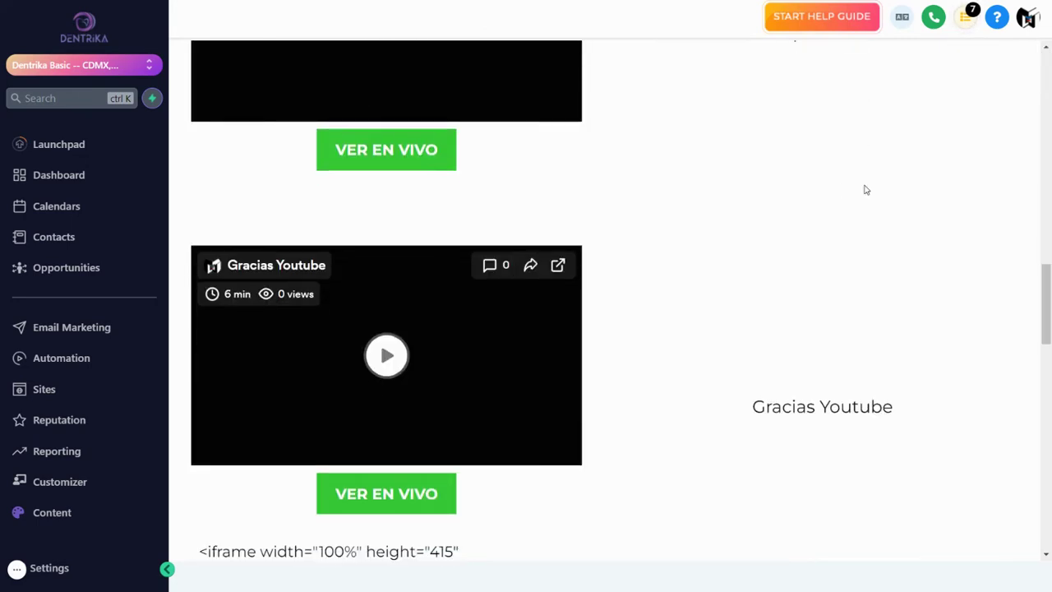
scroll(814, 240, up, 2)
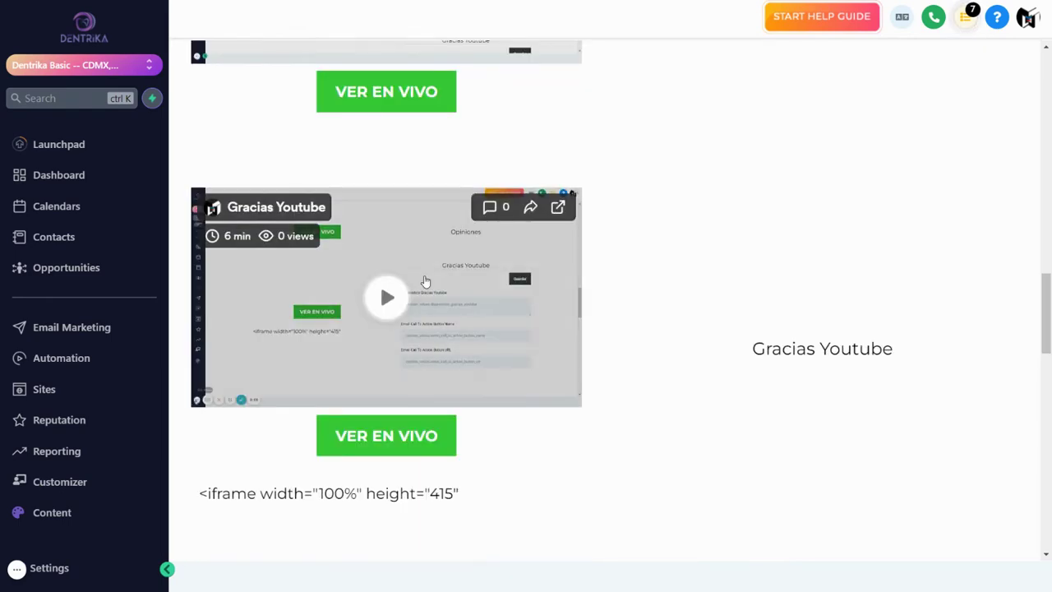
click(400, 300)
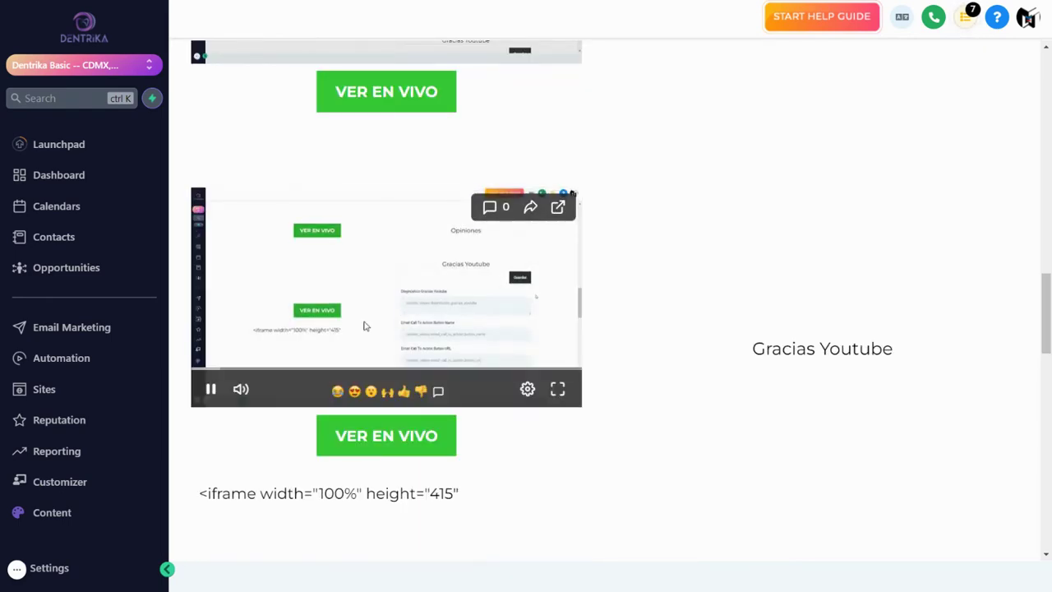
View the muted Gracias Youtube tutorial in full screen, skip to the part showing the YouTube embed code and pause there.
click(241, 389)
click(557, 389)
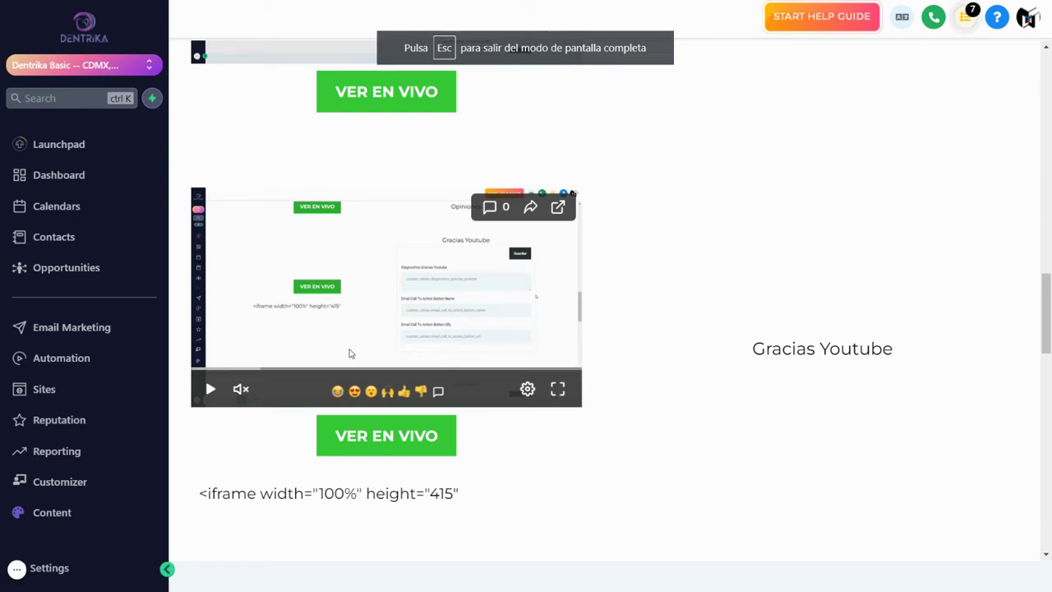
click(271, 369)
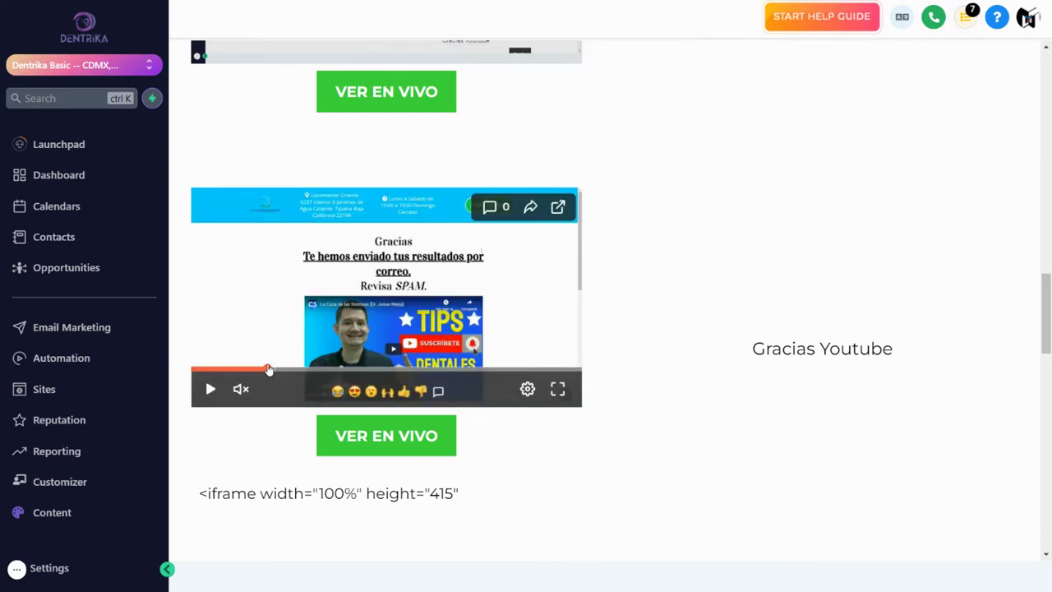
drag(270, 369, 436, 366)
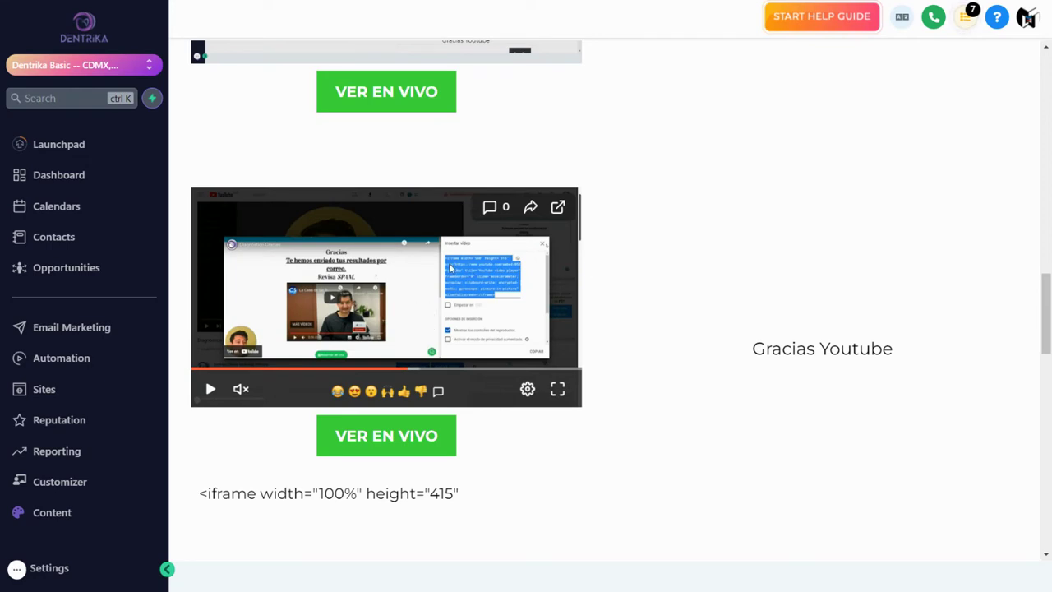
click(403, 370)
click(405, 424)
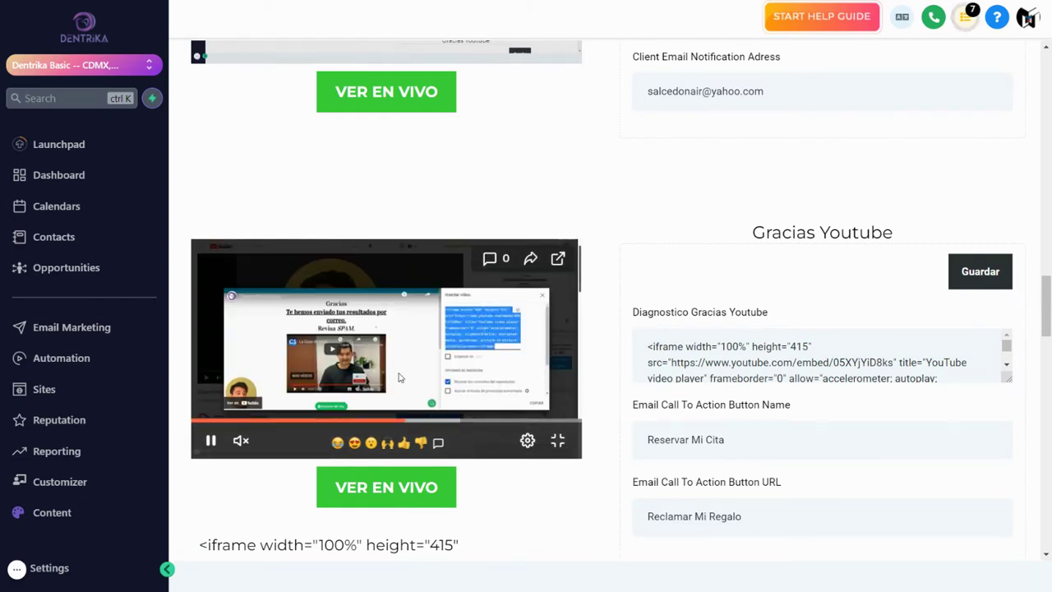
click(436, 364)
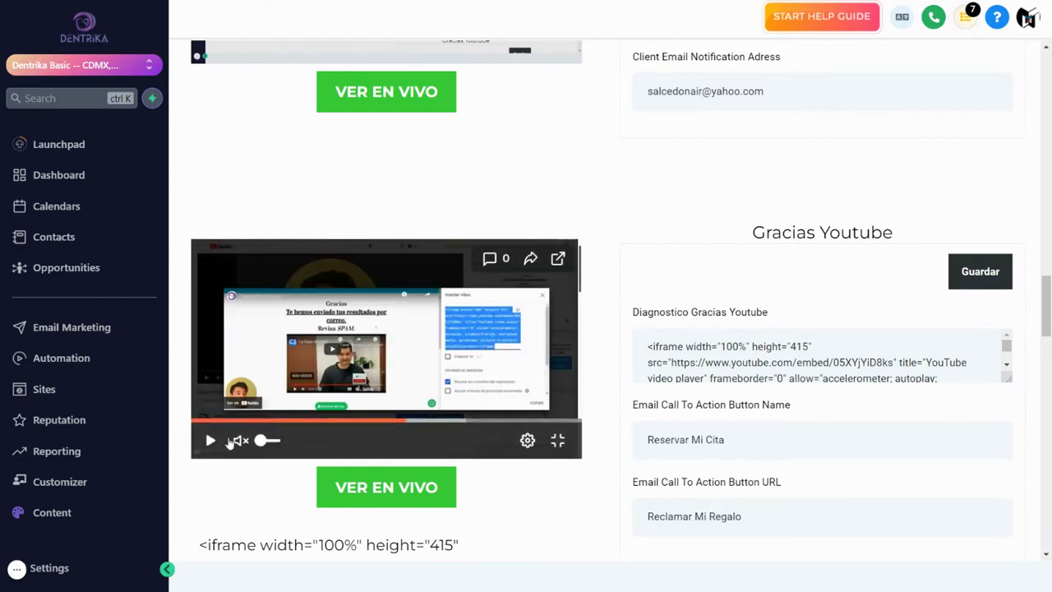
Examine the iframe code in the Diagnostico Gracias Youtube field and the email call-to-action fields below it.
scroll(558, 243, down, 1)
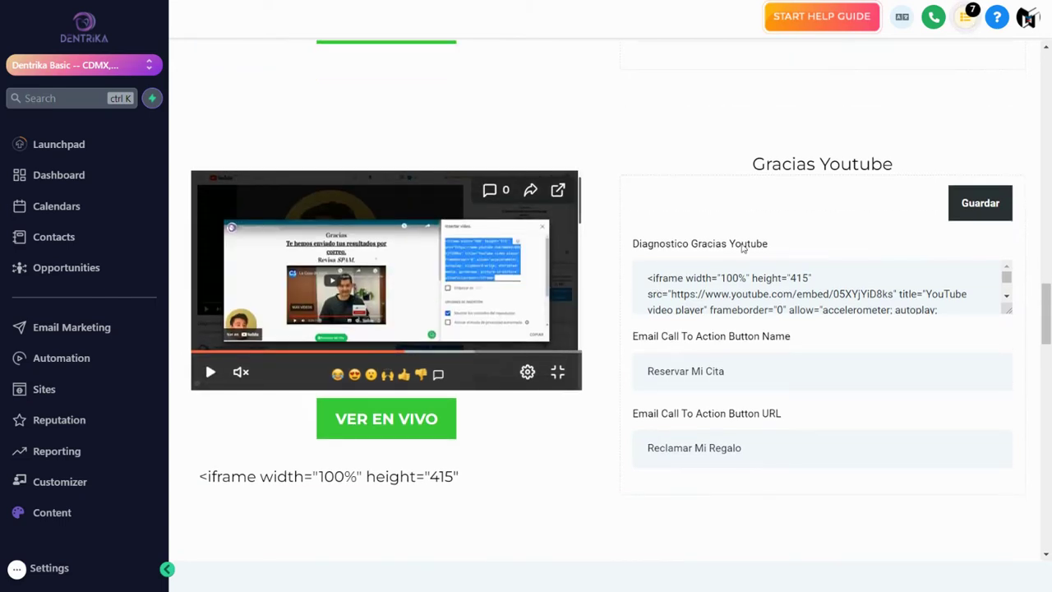
scroll(746, 270, down, 2)
drag(839, 305, 606, 246)
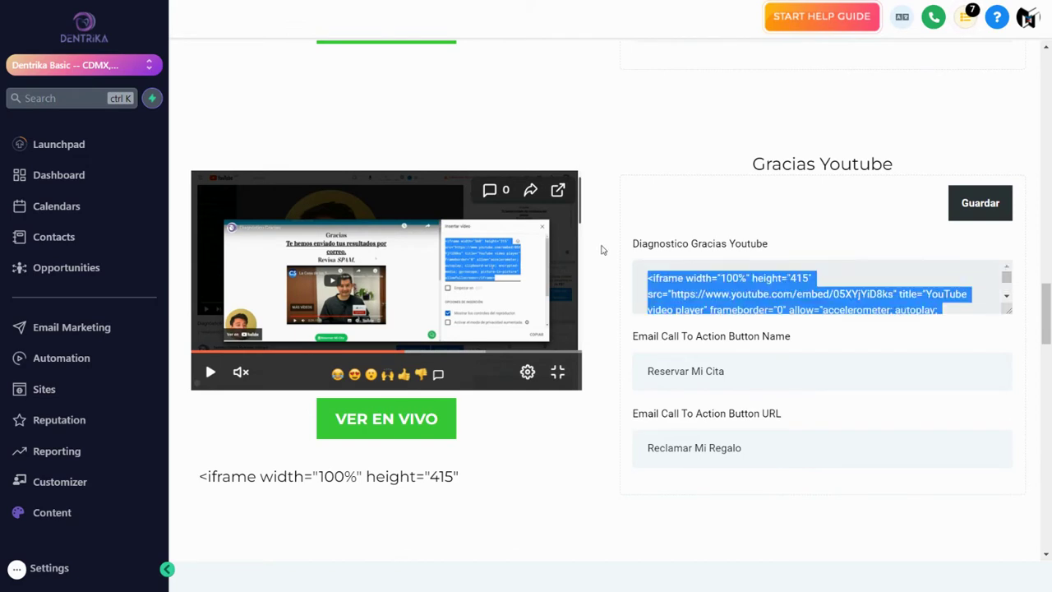
click(681, 239)
scroll(680, 239, down, 2)
scroll(789, 148, down, 2)
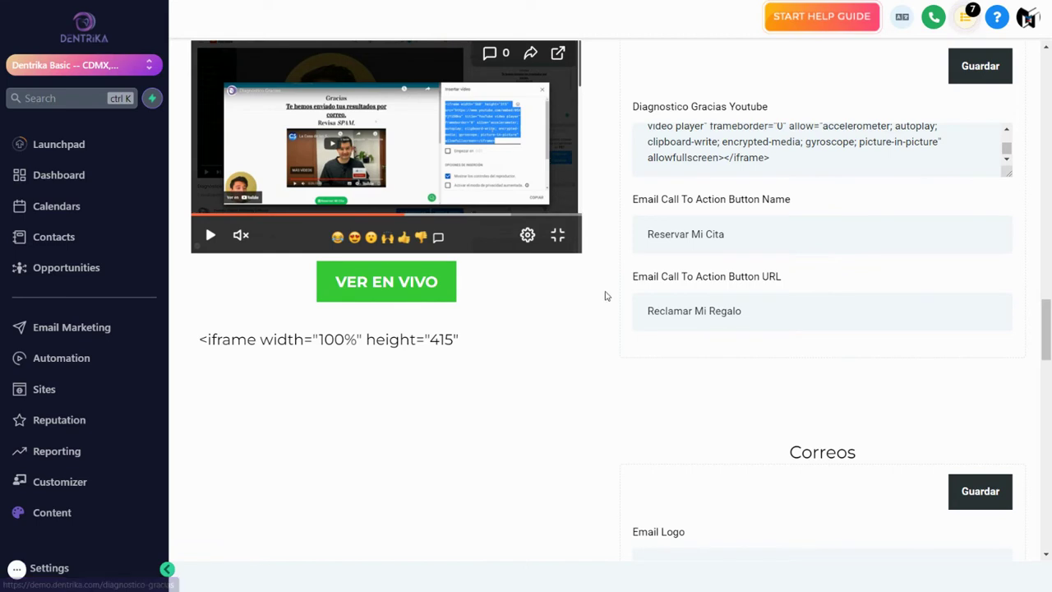
Skip the tutorial ahead to the thank-you page with the embedded video and Reservar Mi Cita button, and pause it.
click(466, 216)
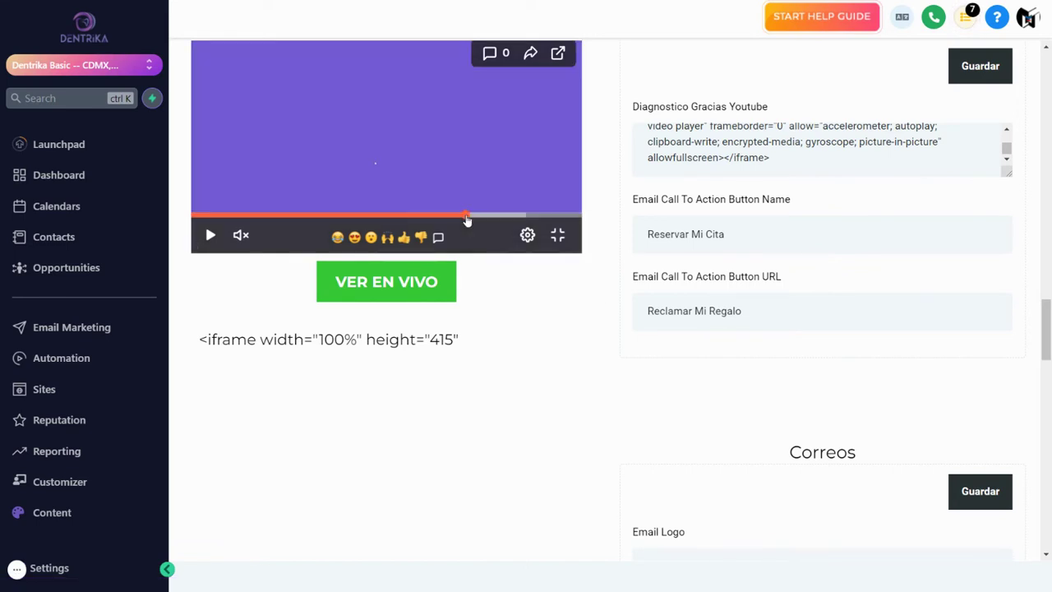
click(478, 195)
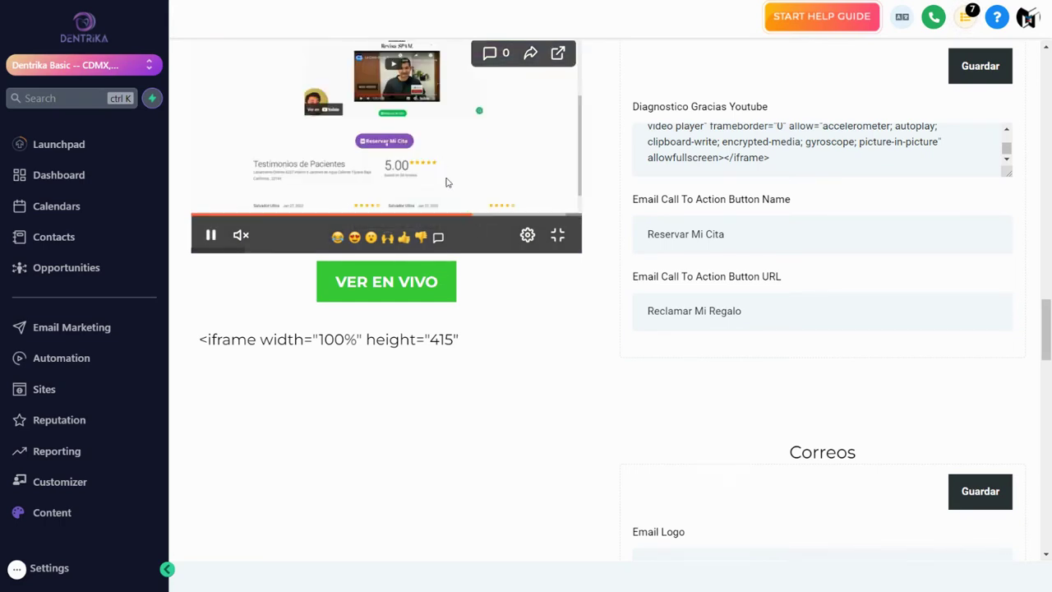
click(470, 216)
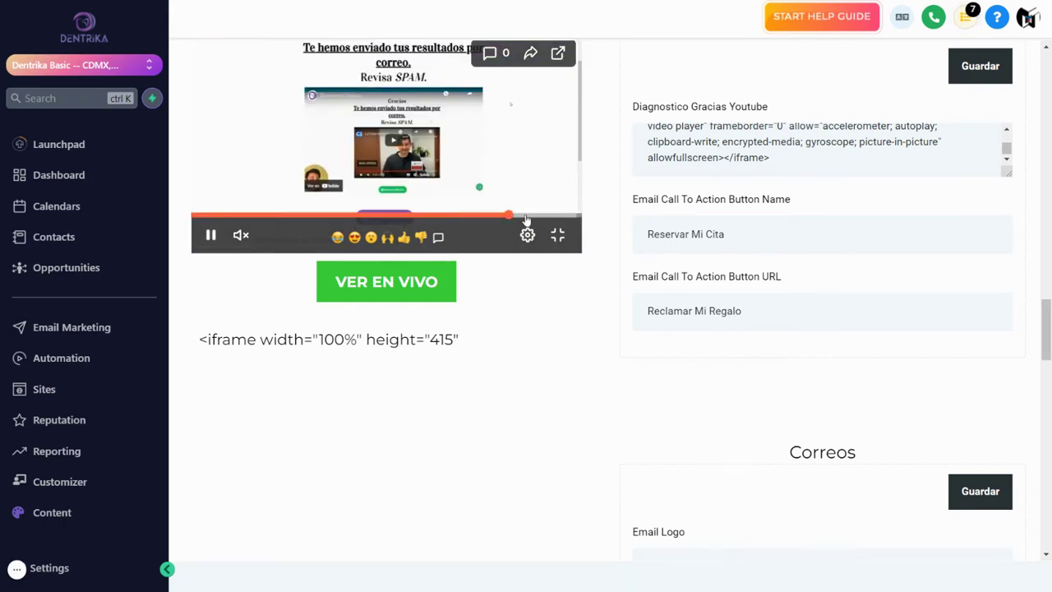
click(208, 236)
Look through the Correos section and the following ones down to Correos Cumpleaños.
scroll(664, 322, down, 2)
scroll(664, 322, down, 5)
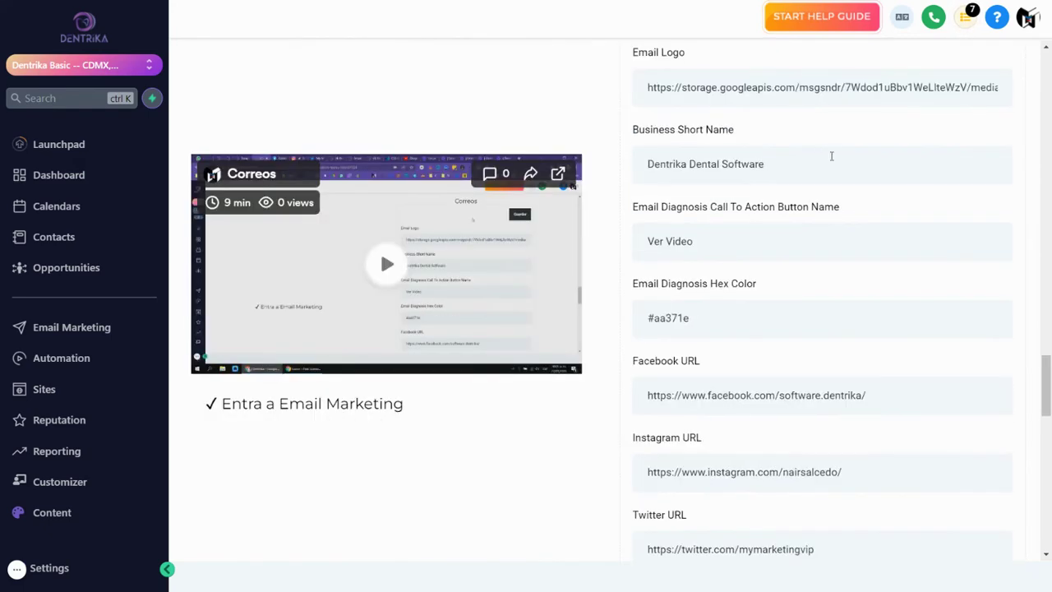
scroll(832, 156, down, 15)
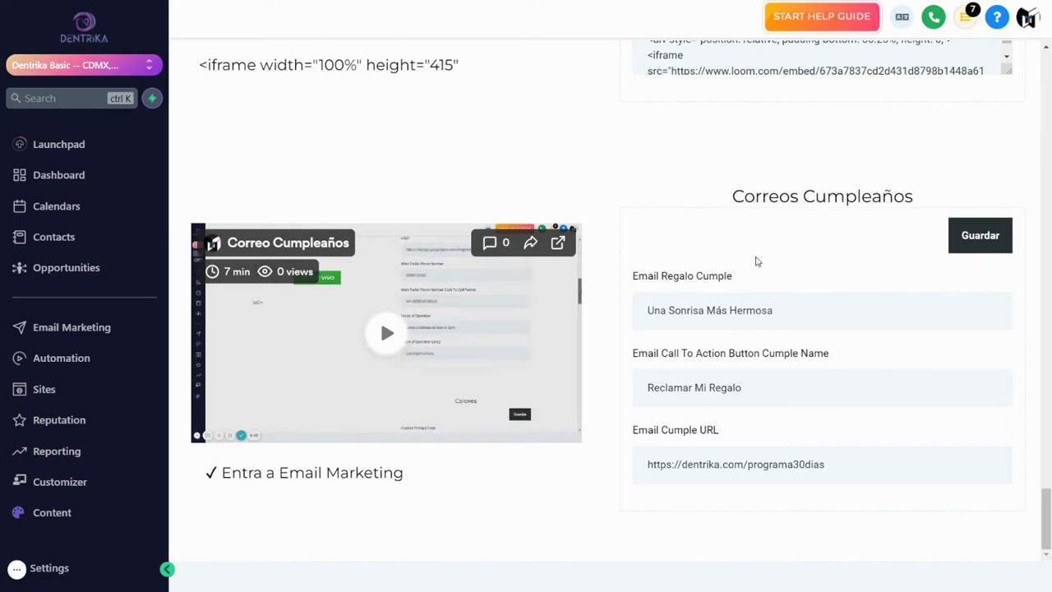
Switch to the Archbee document Custom Values [START HERE], show it in full screen and find its questionnaire.
key(F11)
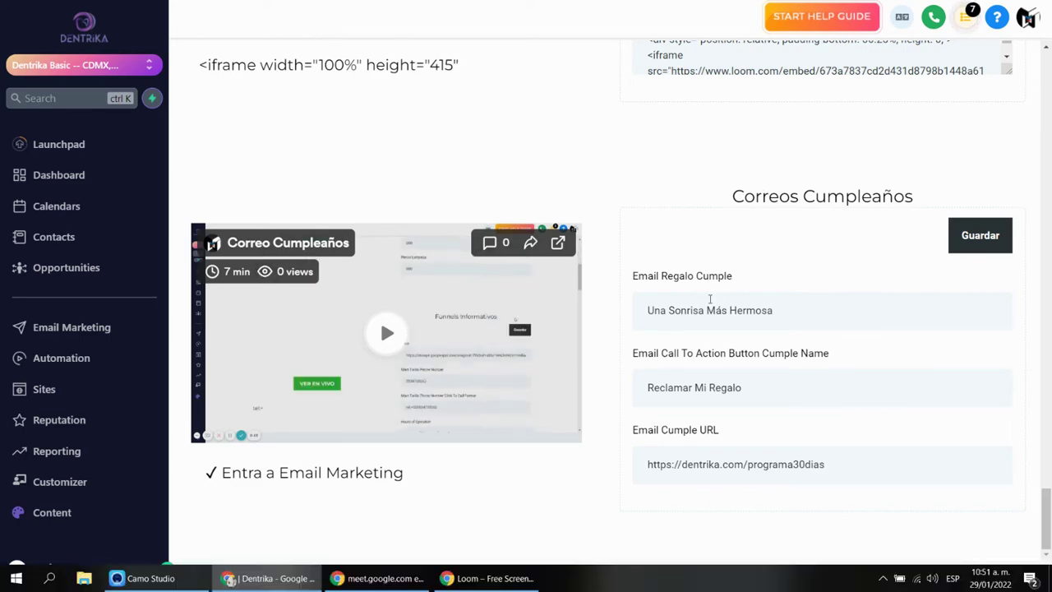
click(100, 10)
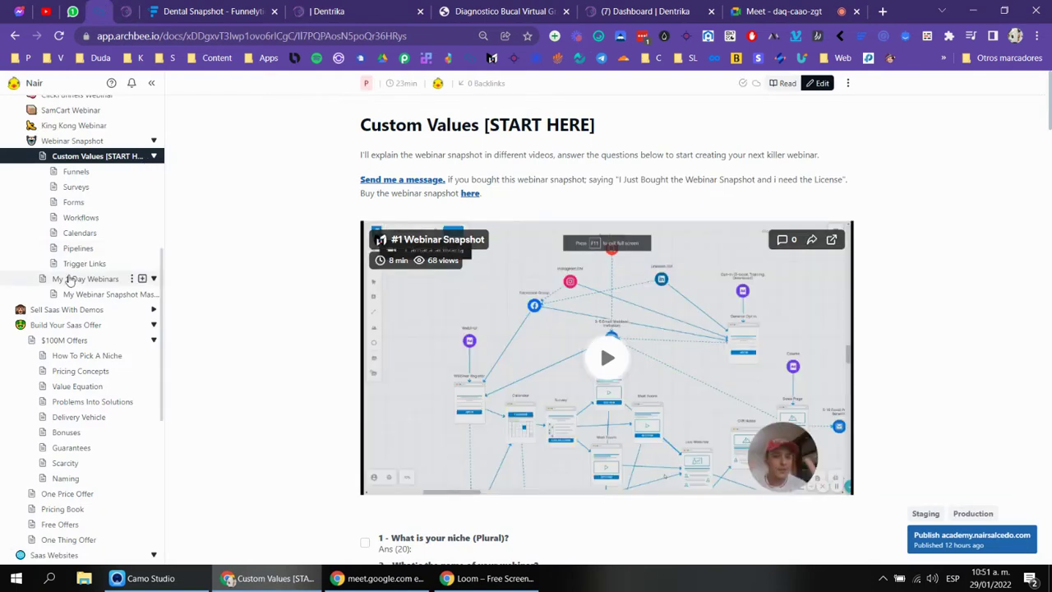
key(F11)
scroll(715, 179, down, 3)
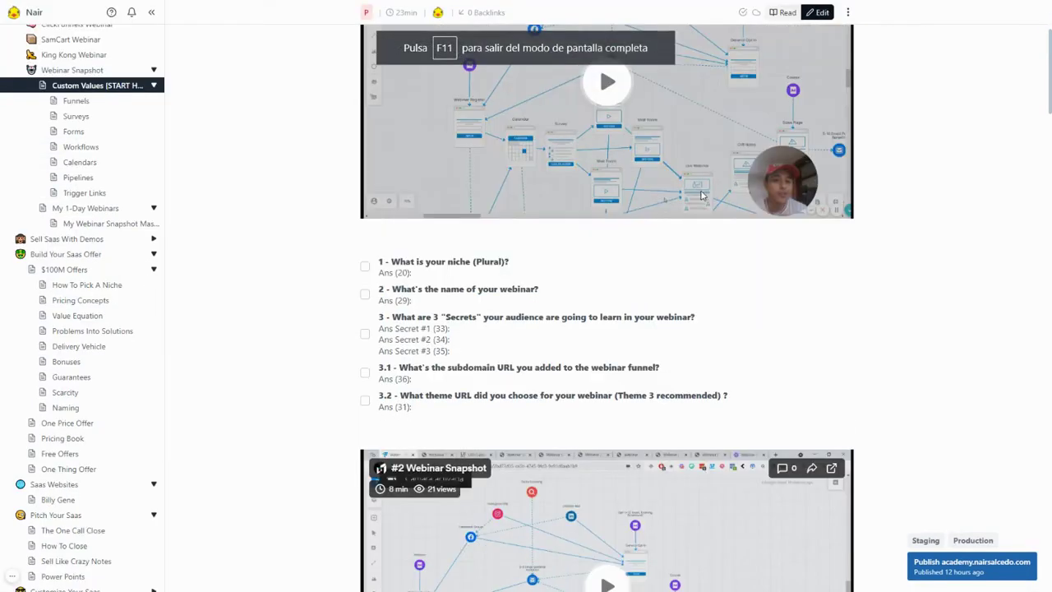
Match the answer number 20 of the niche question with the W - Niche entry in the custom values table.
click(431, 203)
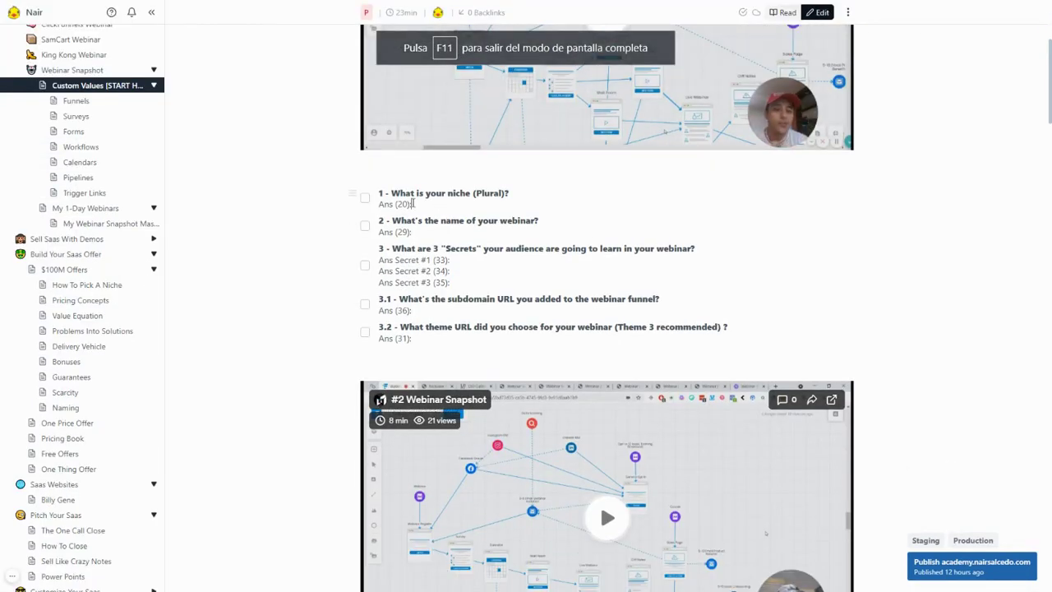
double_click(402, 204)
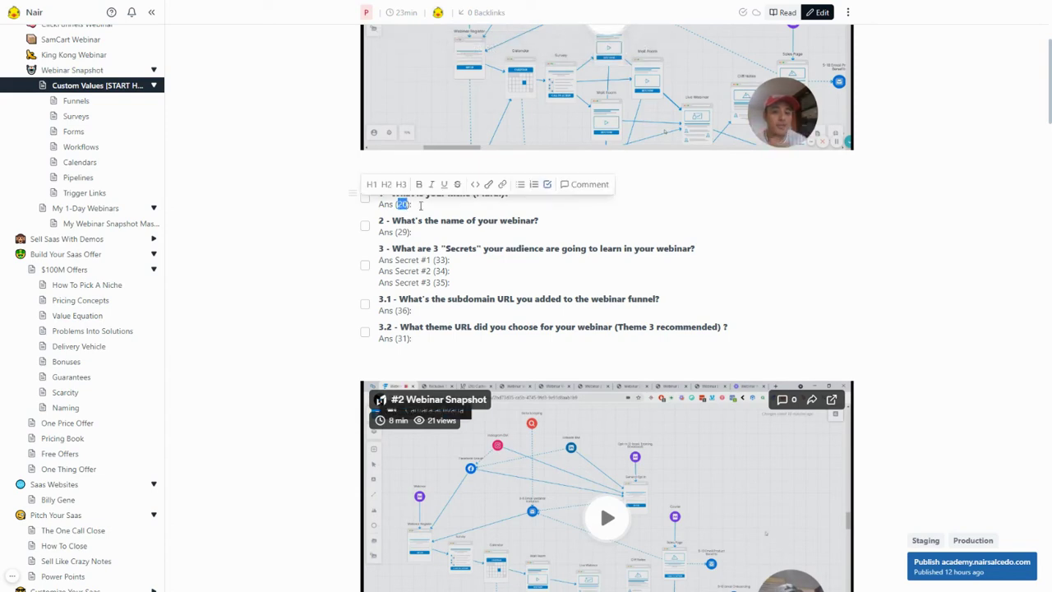
click(608, 265)
scroll(648, 285, down, 10)
scroll(649, 288, down, 15)
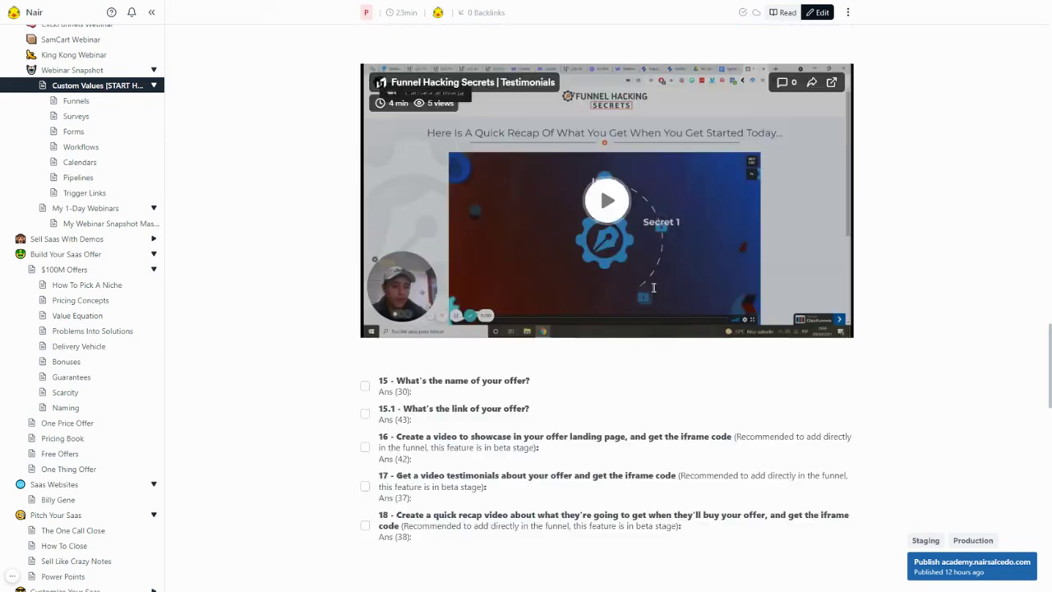
scroll(511, 255, down, 4)
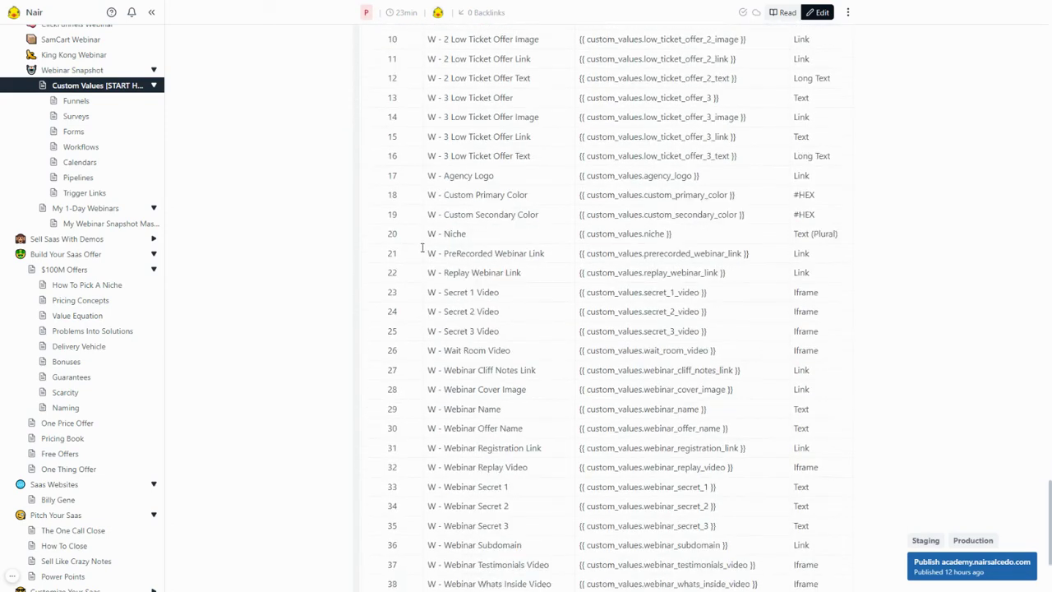
double_click(393, 97)
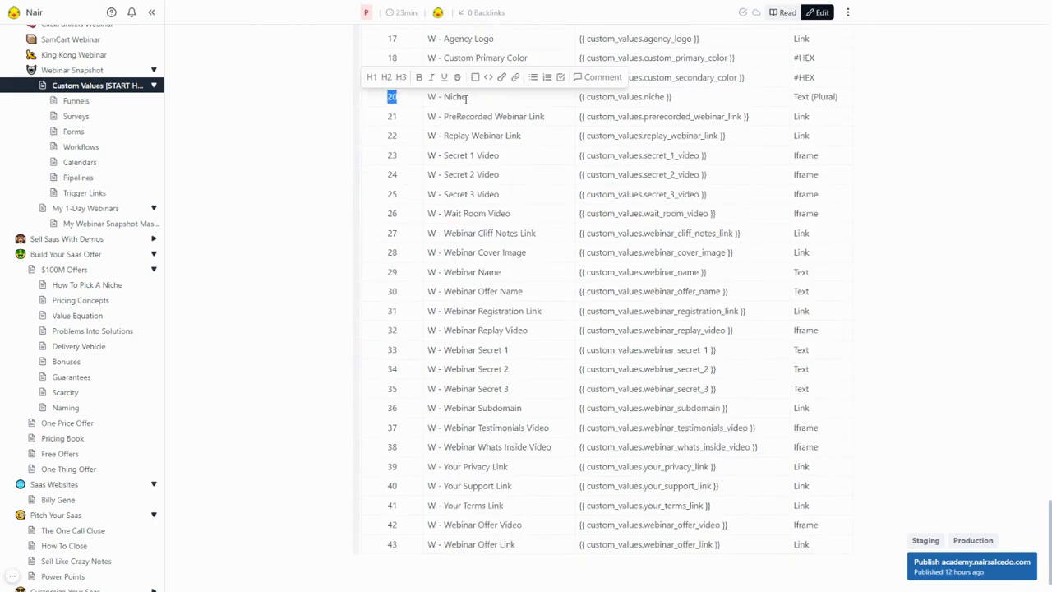
drag(466, 97, 444, 97)
scroll(1037, 329, up, 4)
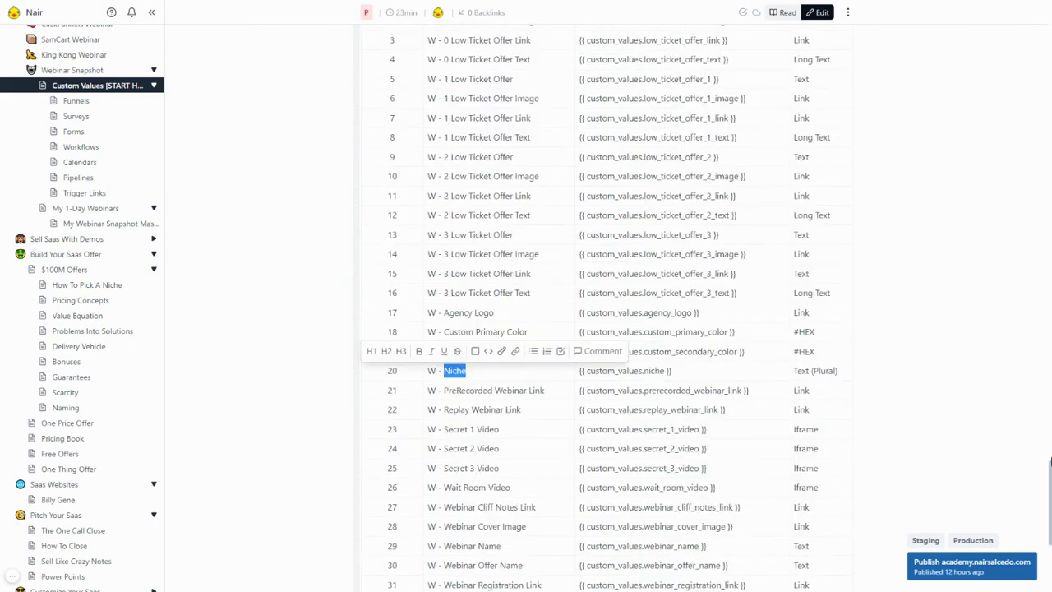
Return to the first questionnaire item, What is your niche, and highlight its answer number.
scroll(1010, 63, up, 15)
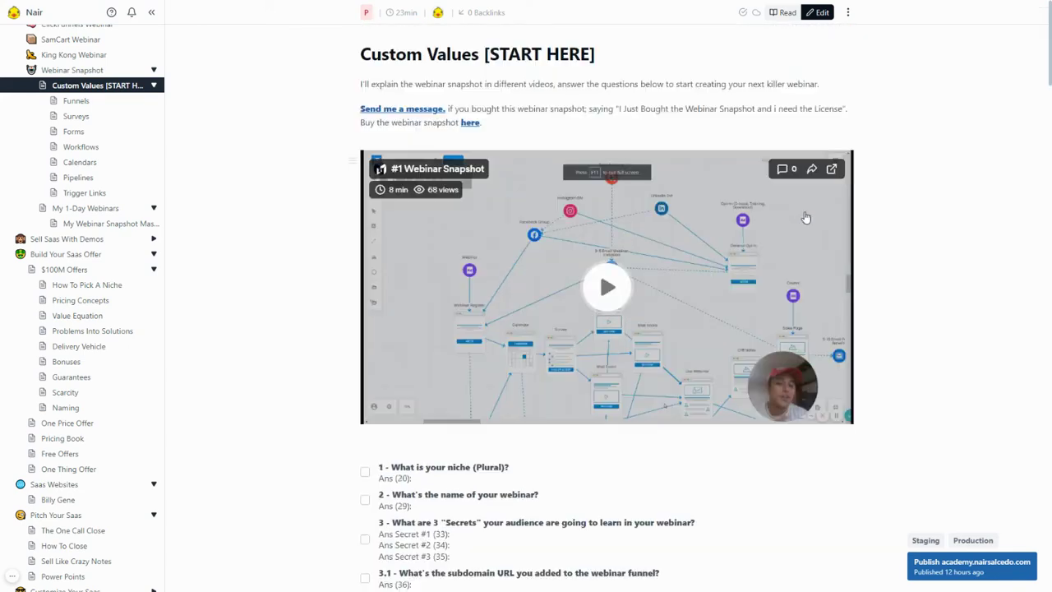
scroll(654, 198, down, 3)
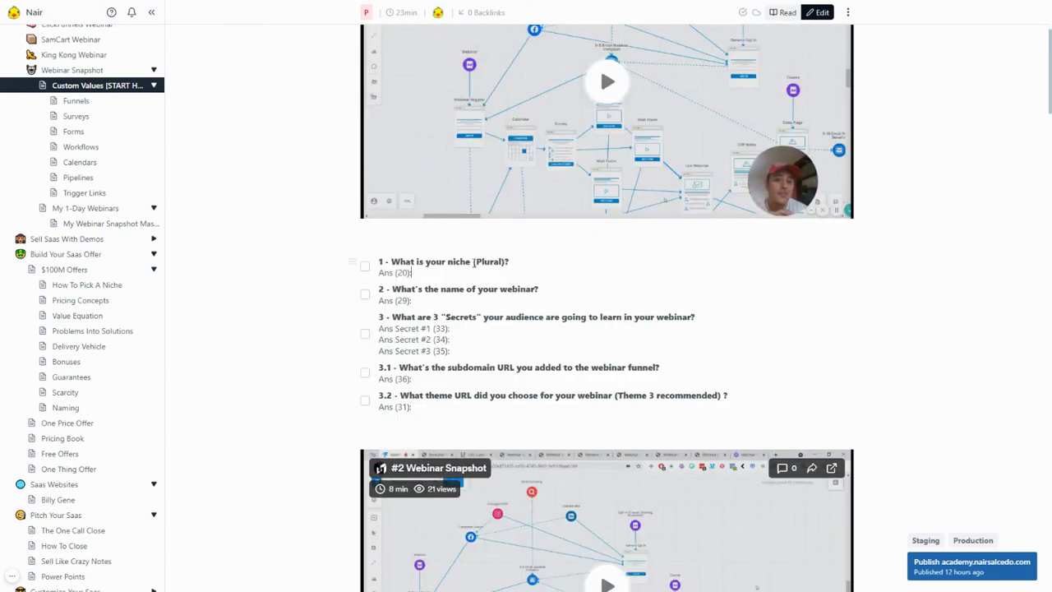
double_click(397, 273)
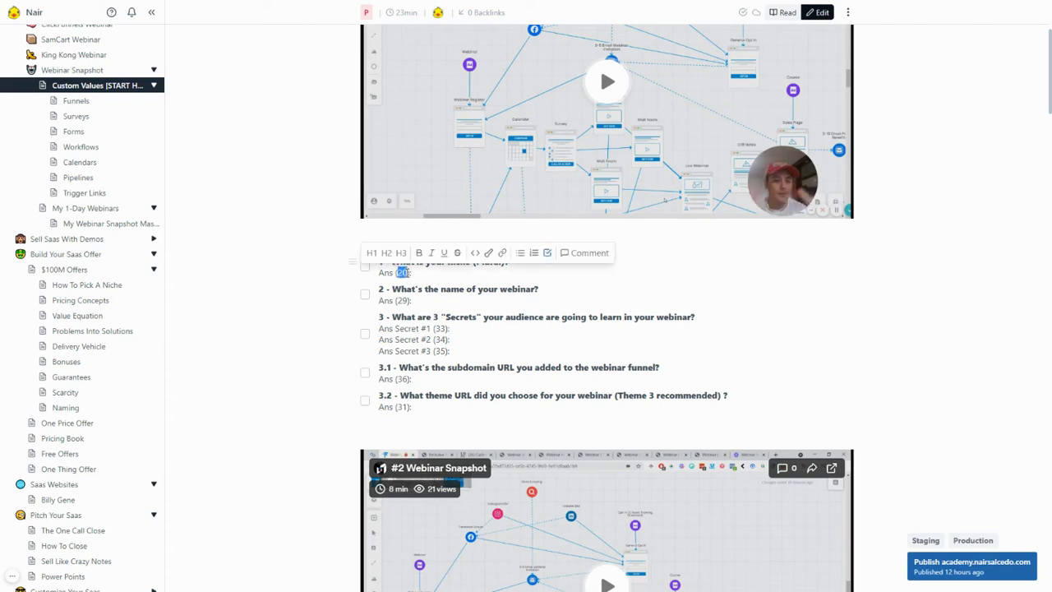
click(443, 277)
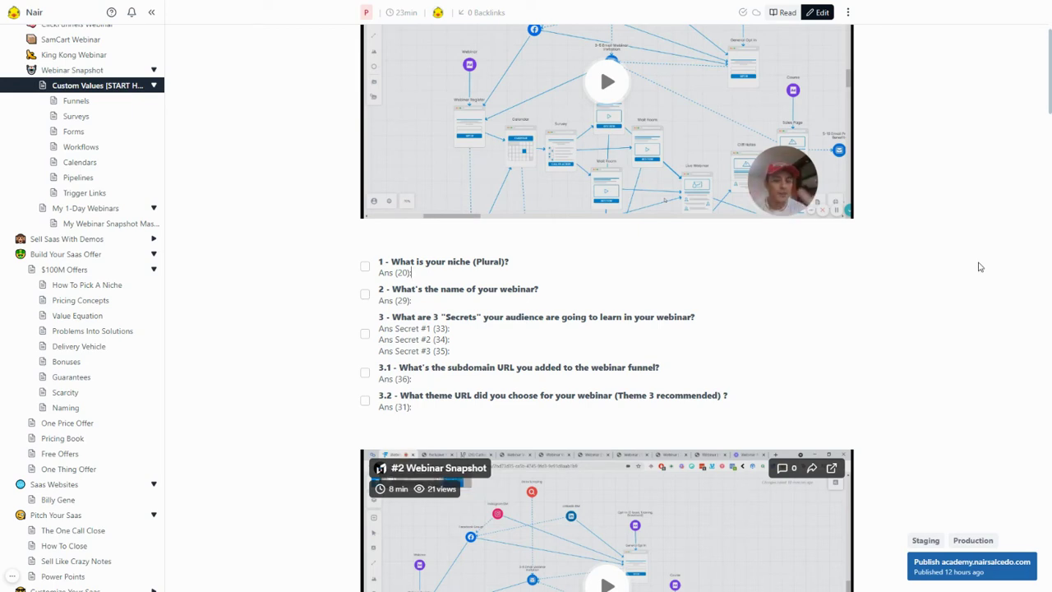
Switch back from the Archbee document to the Dentrika customization page and show it in full screen.
key(F11)
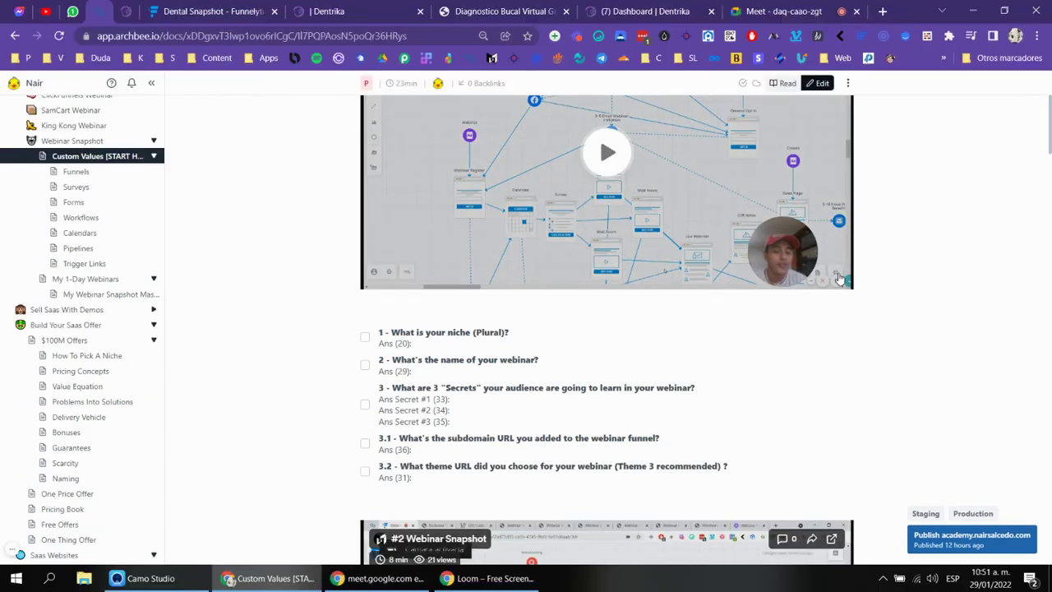
click(365, 8)
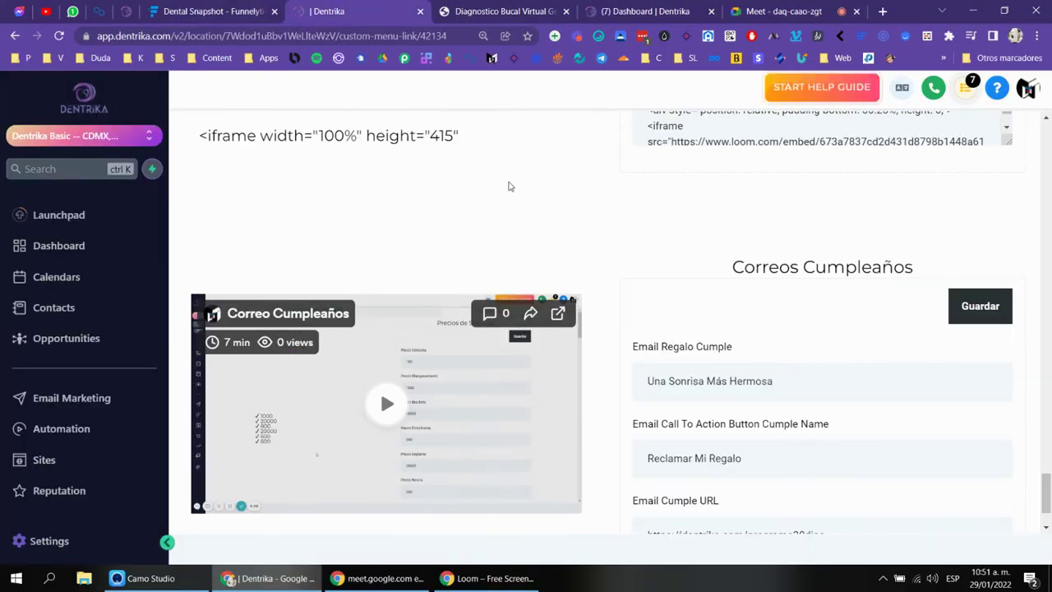
key(F11)
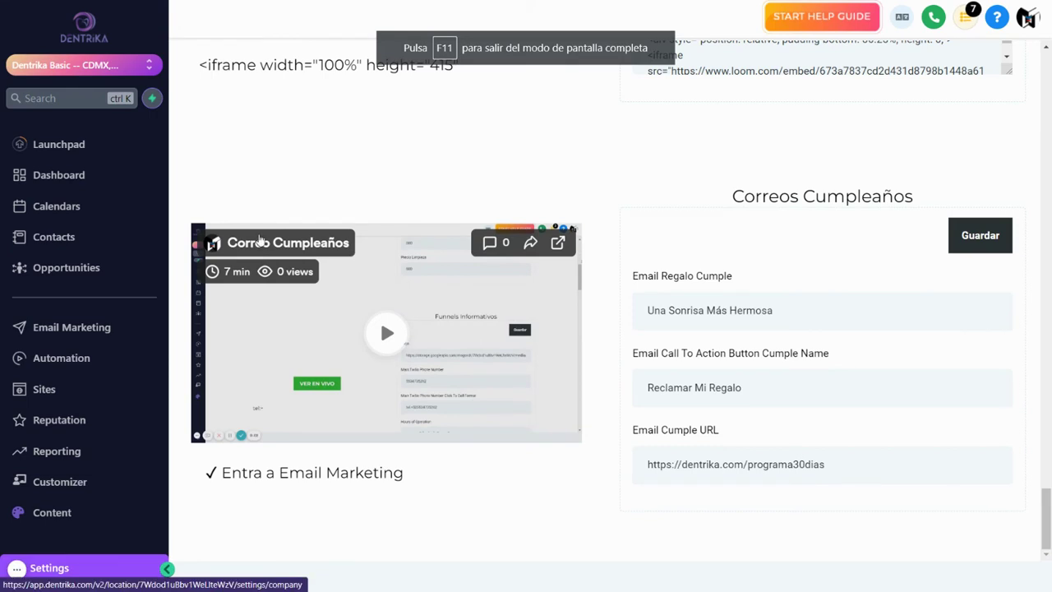
Open the list of pipelines in the account settings.
click(87, 570)
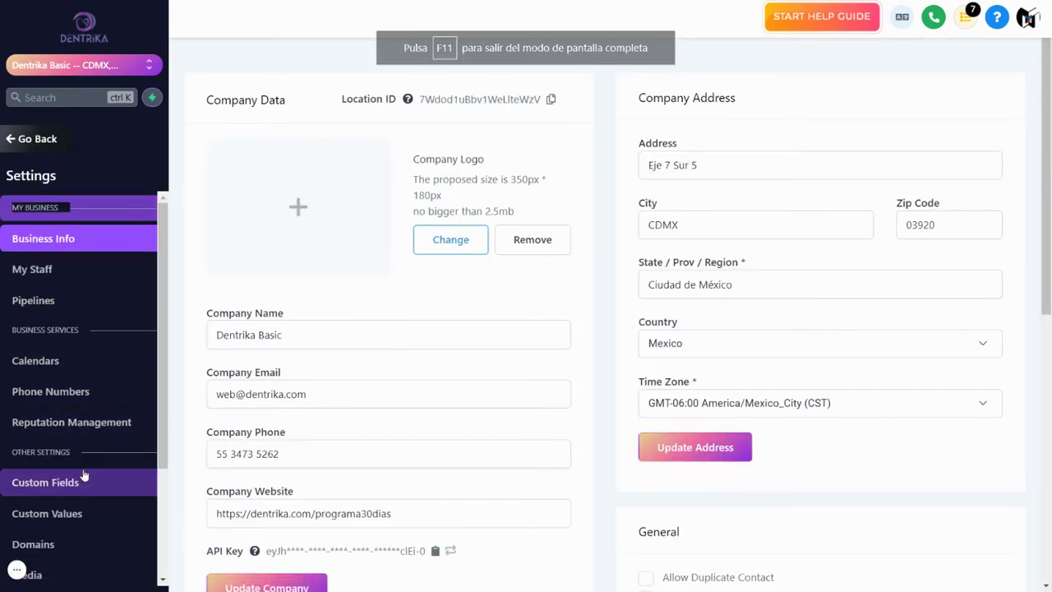
scroll(74, 370, down, 3)
click(67, 387)
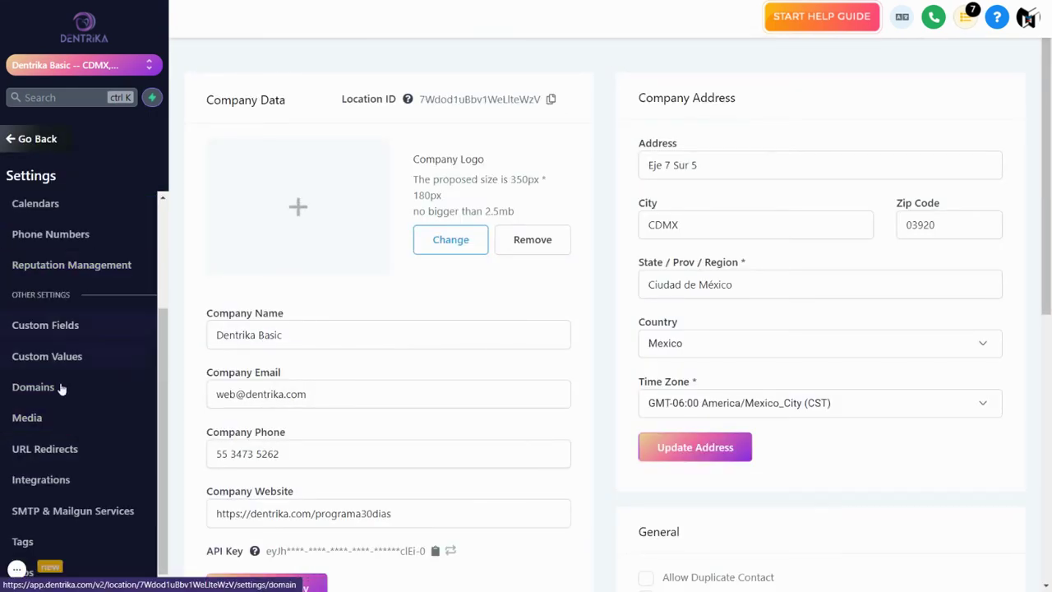
scroll(82, 303, up, 1)
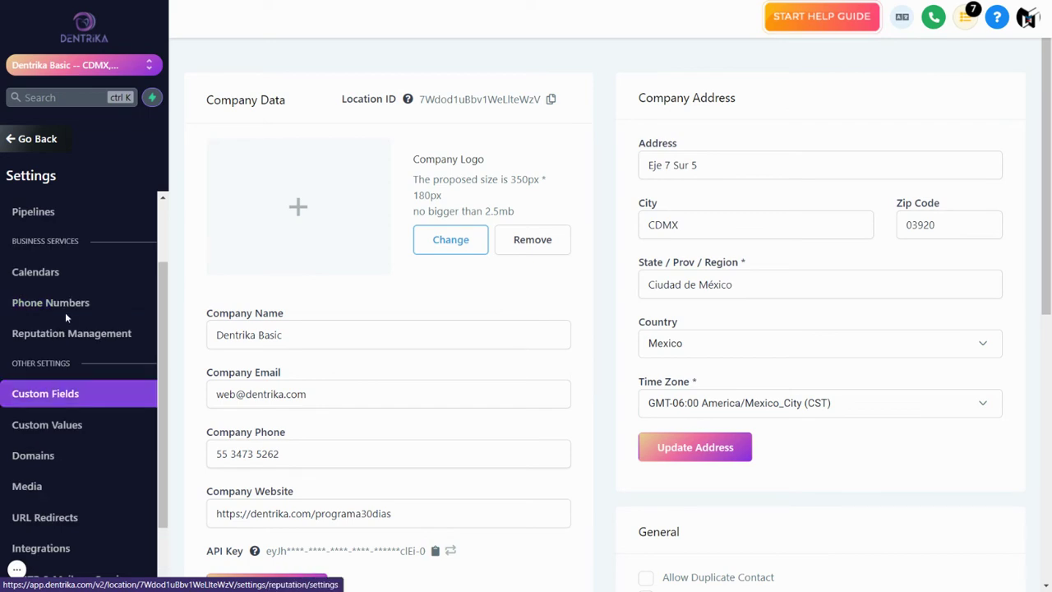
click(49, 212)
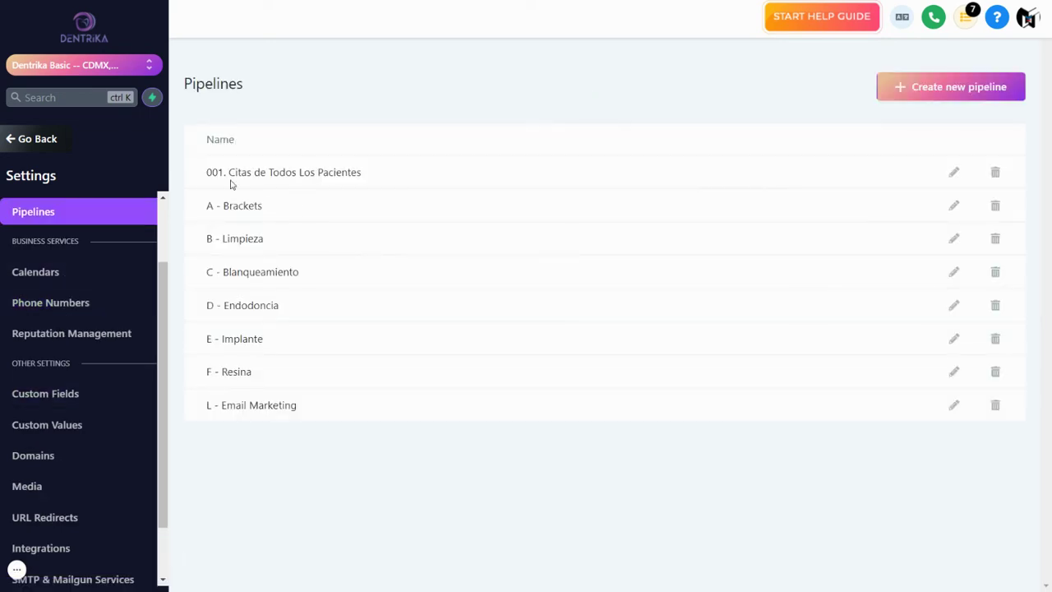
Compare the number and letter prefixes in the pipeline names, from Citas de Todos Los Pacientes to Endodoncia.
drag(228, 174, 206, 207)
click(209, 234)
drag(213, 272, 206, 305)
Leave the account settings and open the Email Marketing section.
click(37, 140)
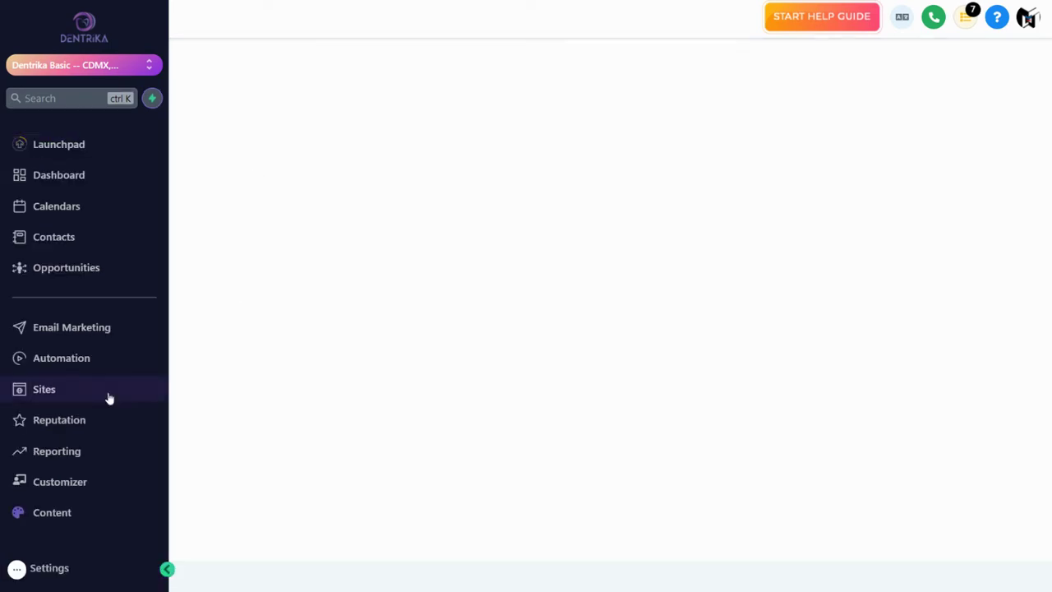
click(103, 335)
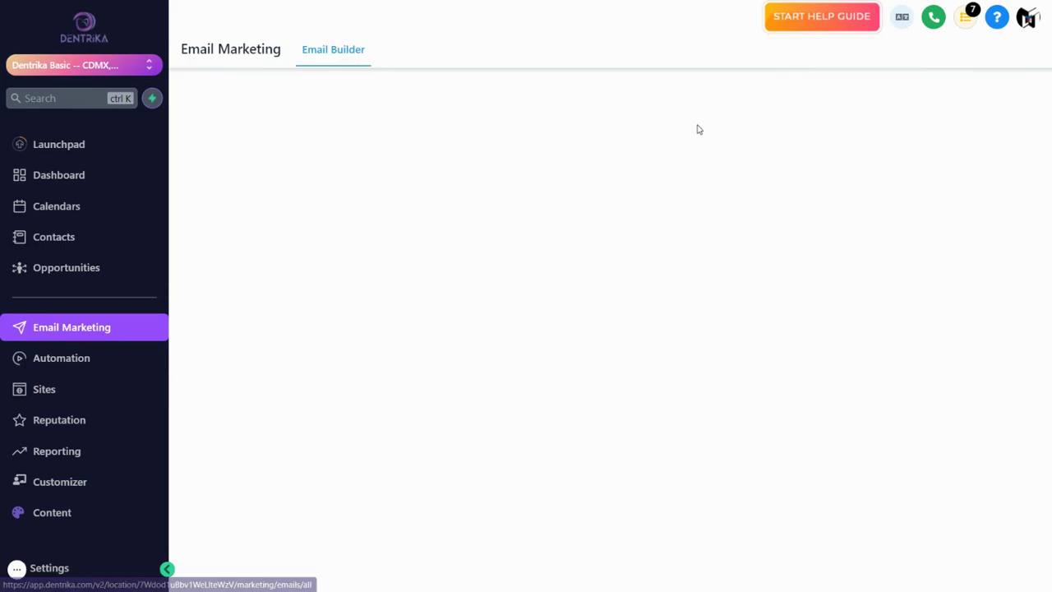
Look over the email templates and the workflows in the Diagnostico Virtual automation folder, and return to the workflow folders.
scroll(493, 177, down, 2)
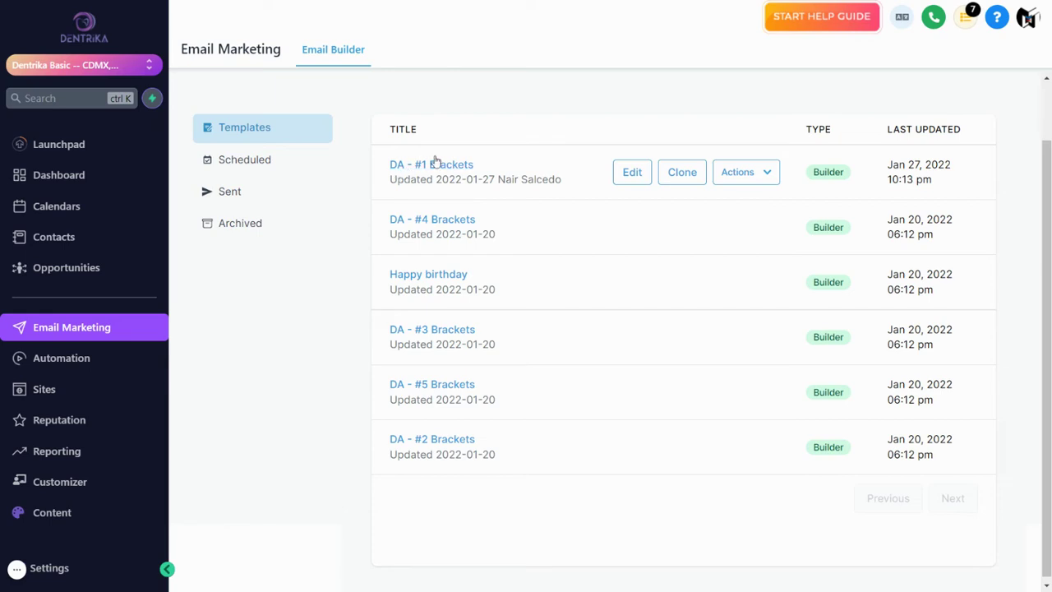
click(97, 357)
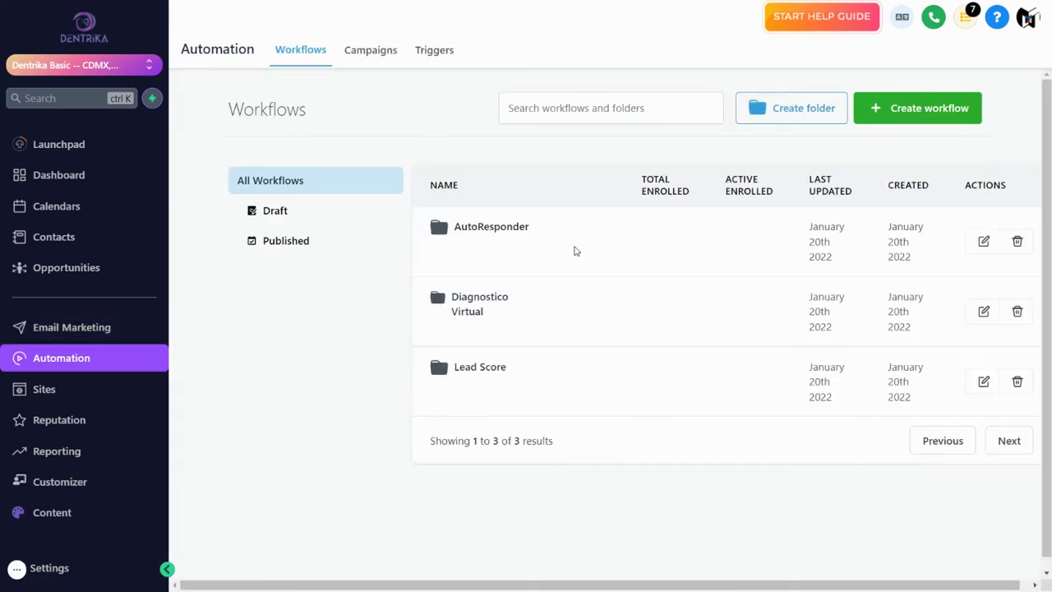
click(464, 302)
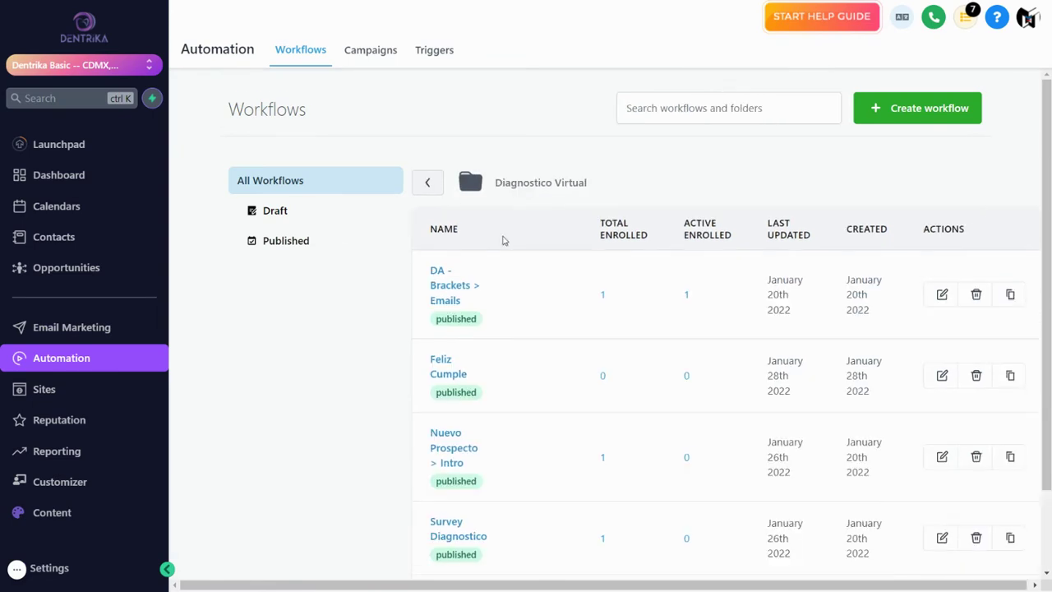
scroll(493, 246, down, 1)
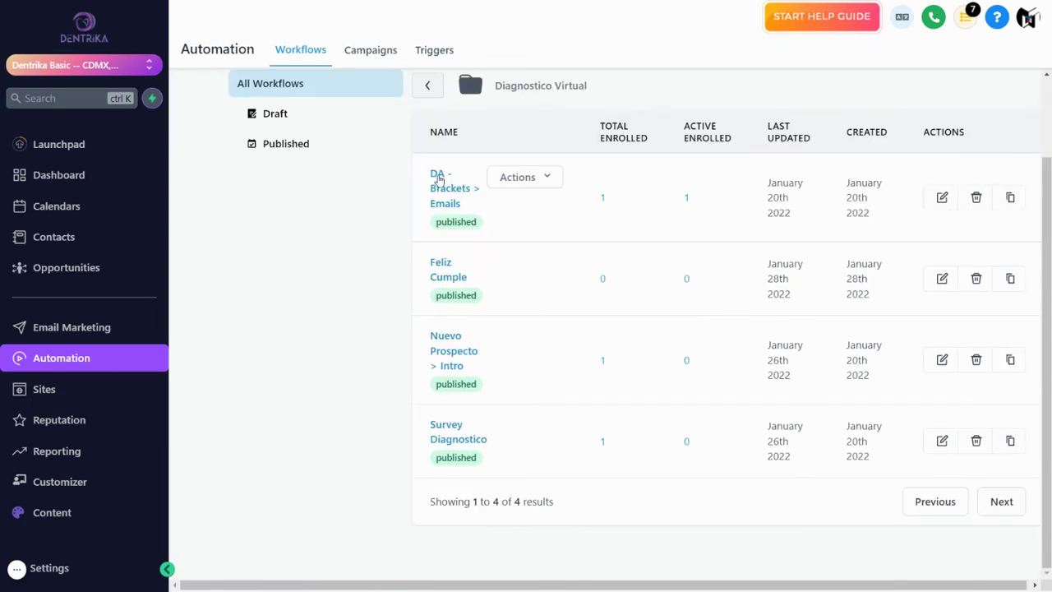
click(427, 86)
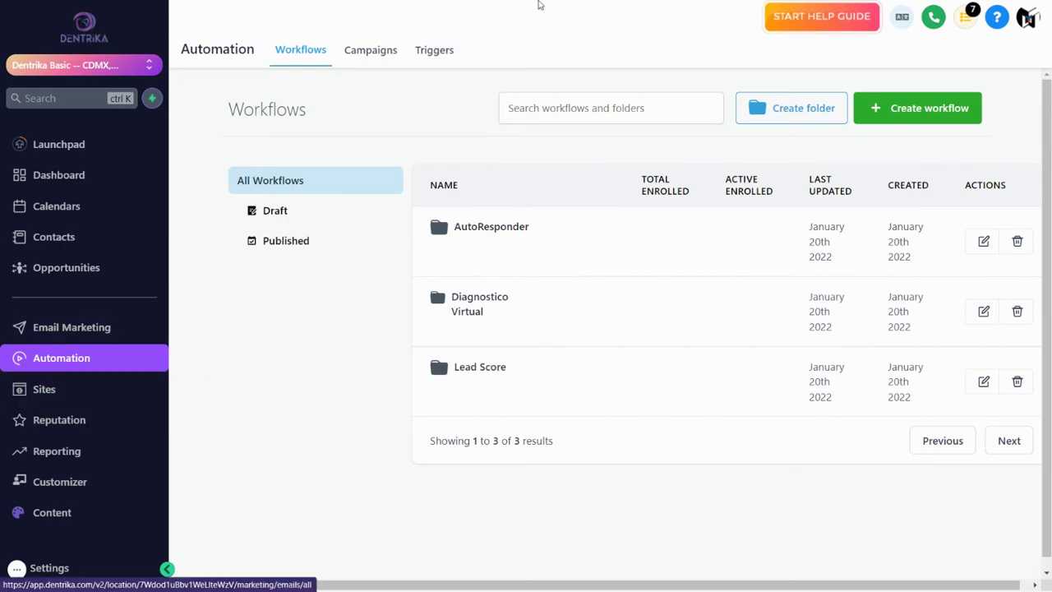
Open the Sites section to view the account's funnels.
click(77, 389)
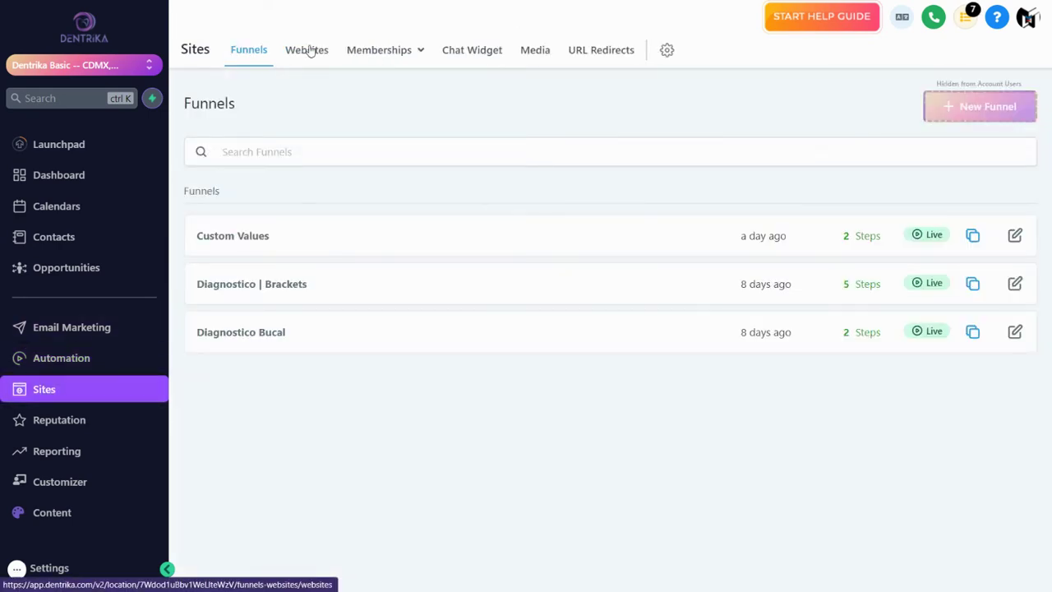
click(378, 49)
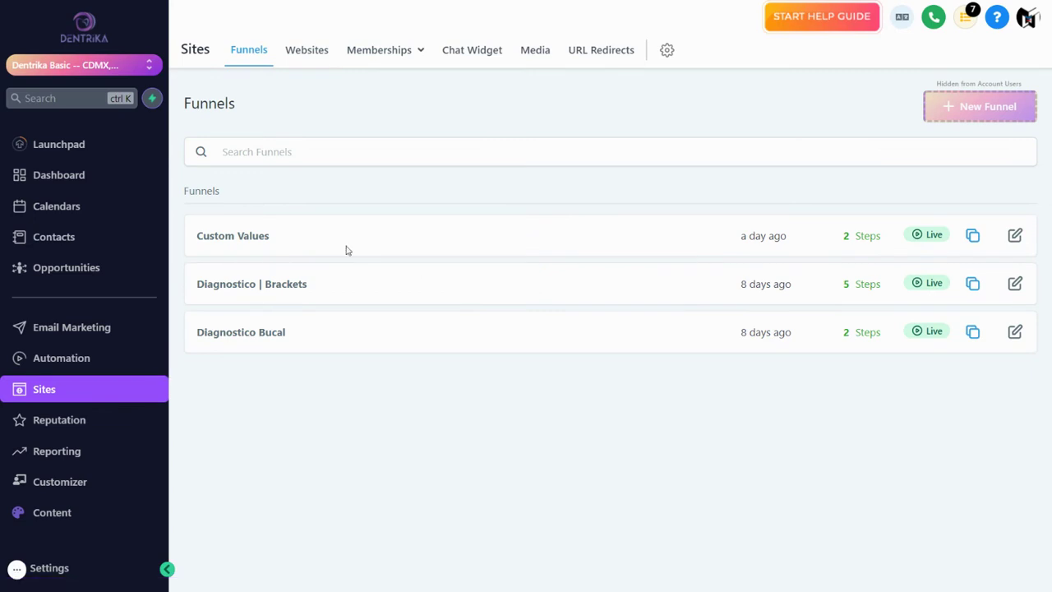
Leave full screen, look at the Archbee custom values document and return to the Dentrika funnels page.
key(F11)
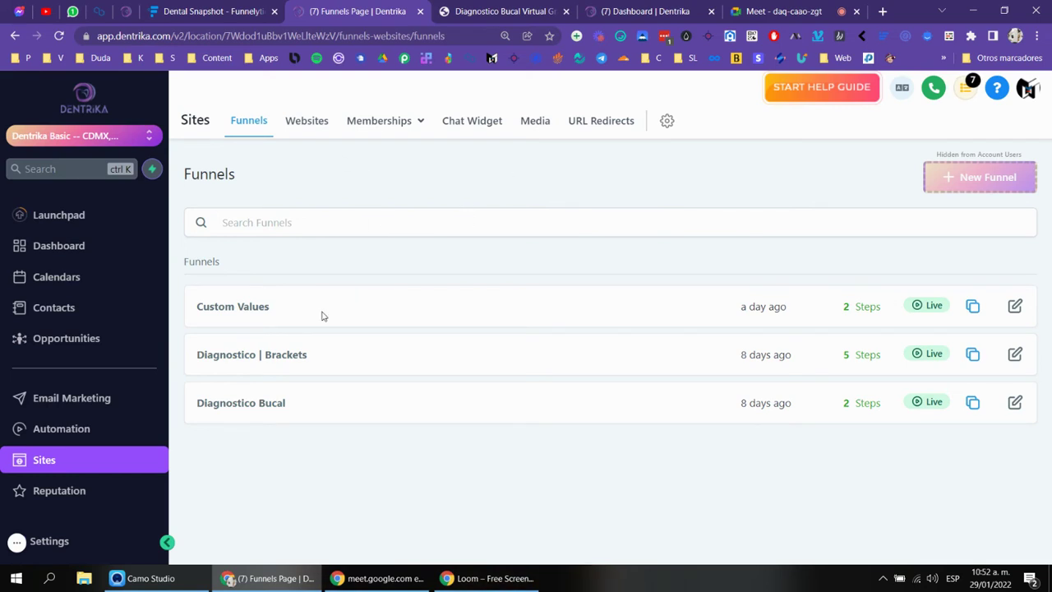
click(99, 10)
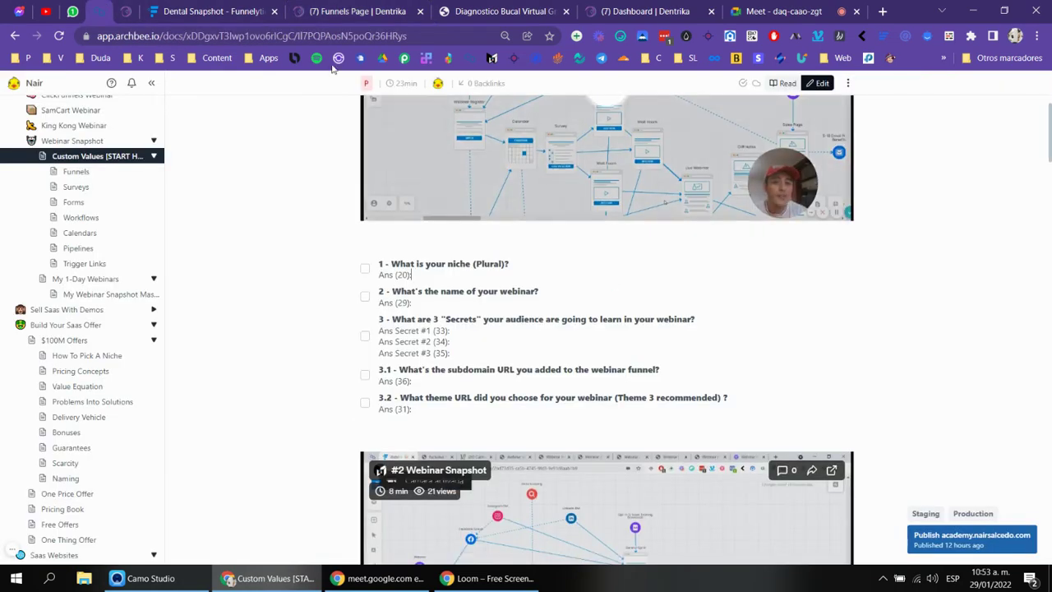
click(337, 6)
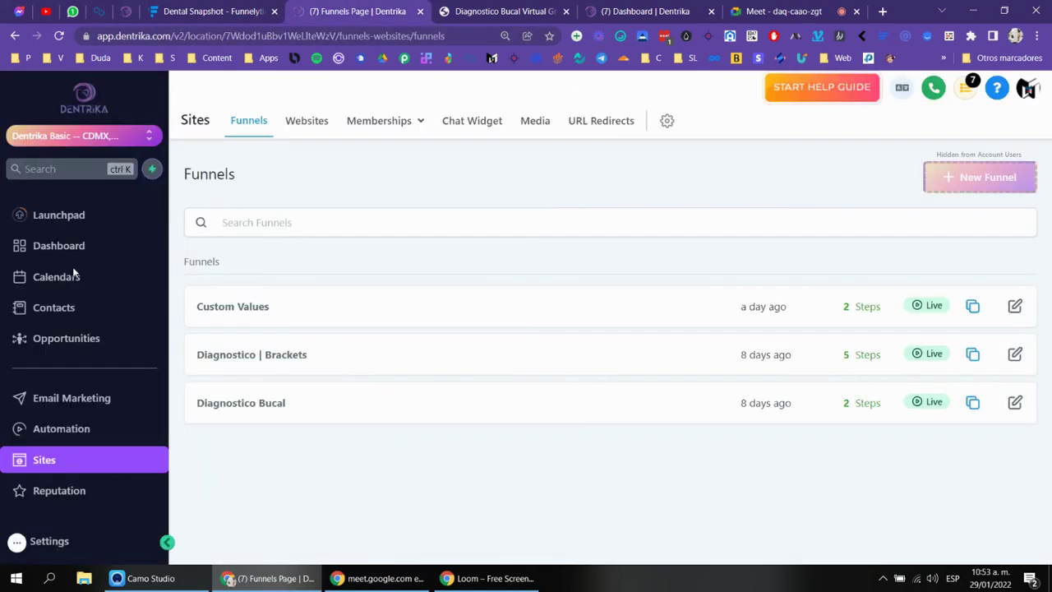
Open the Customizer page in full screen and skim its tutorial videos from Precios de Servicios to Correo Cumpleaños.
scroll(66, 485, down, 2)
click(72, 465)
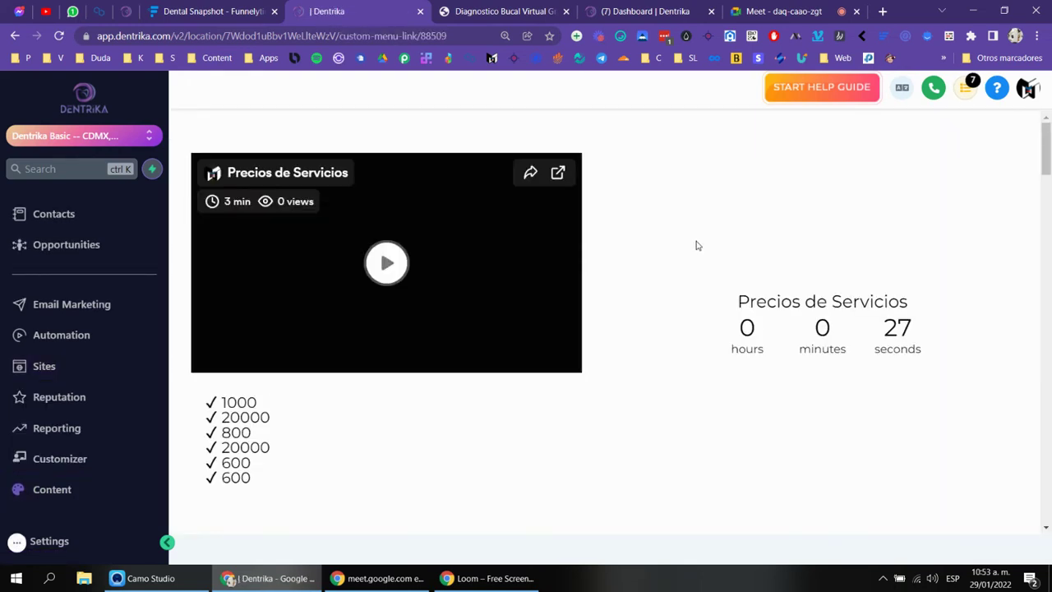
key(F11)
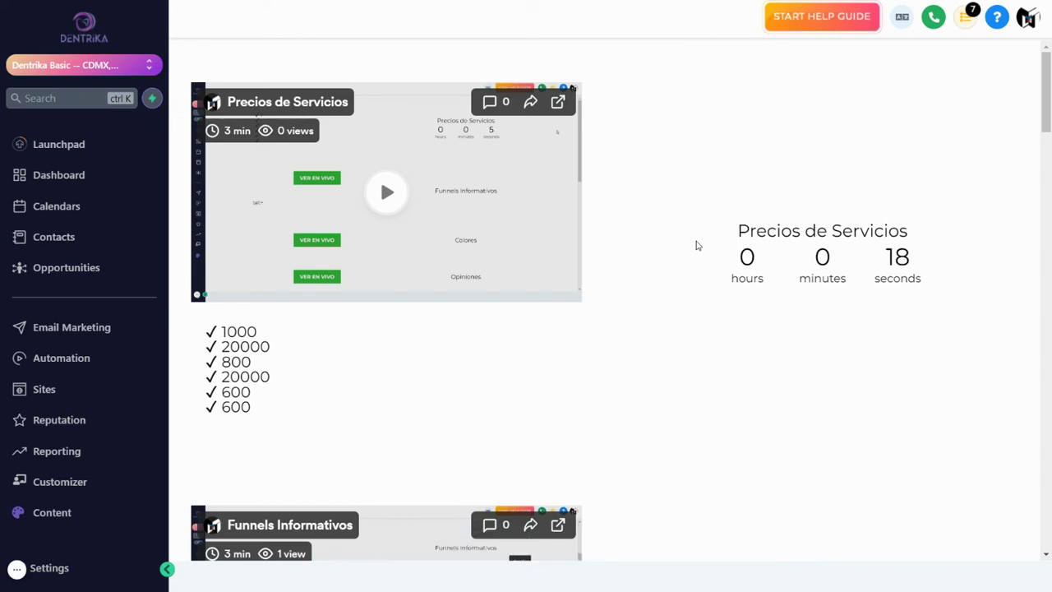
drag(1044, 98, 1044, 435)
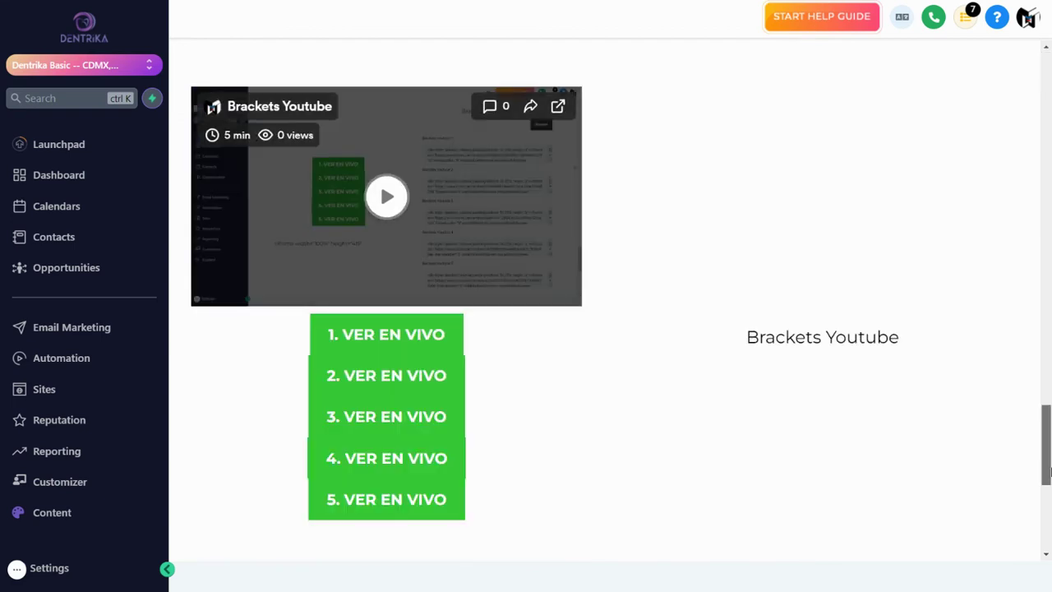
scroll(852, 376, down, 3)
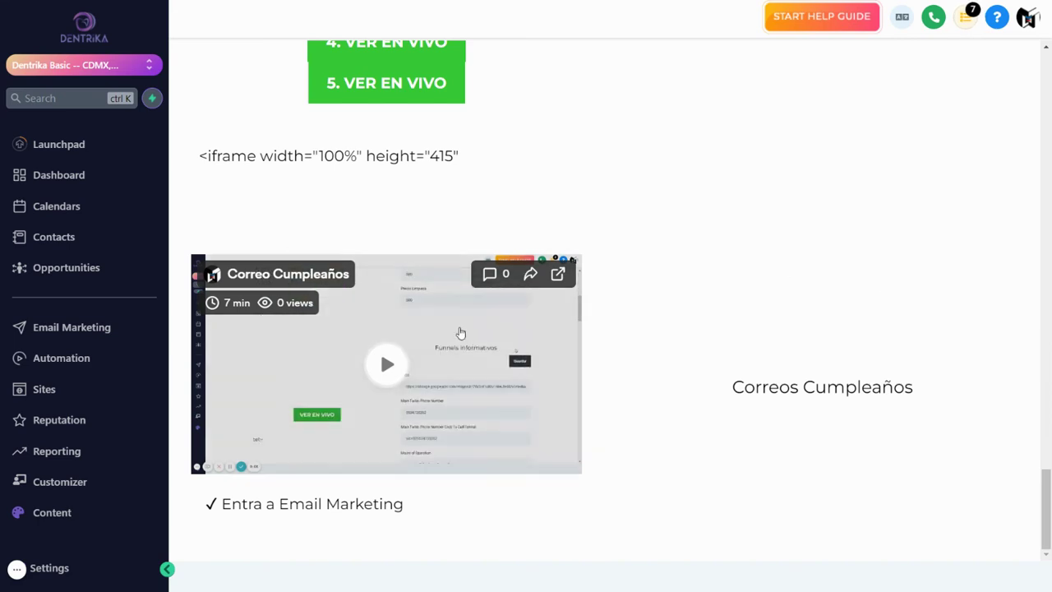
scroll(718, 218, up, 3)
drag(1046, 477, 1046, 91)
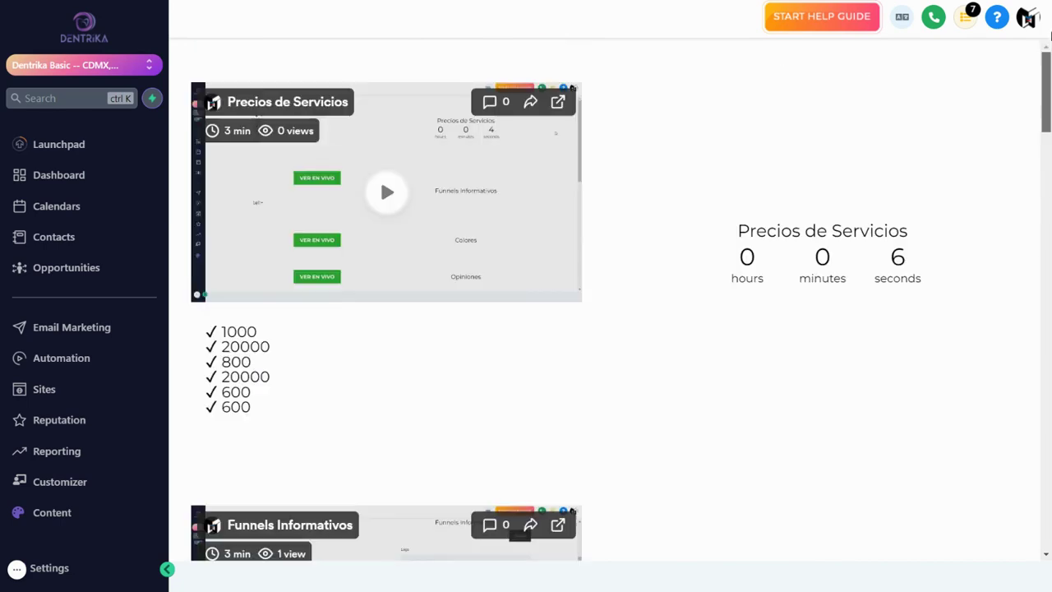
Examine the Customizer's custom value forms, from the service prices through Opiniones and Gracias Youtube to Correos Cumpleaños.
scroll(927, 156, down, 3)
scroll(928, 156, down, 9)
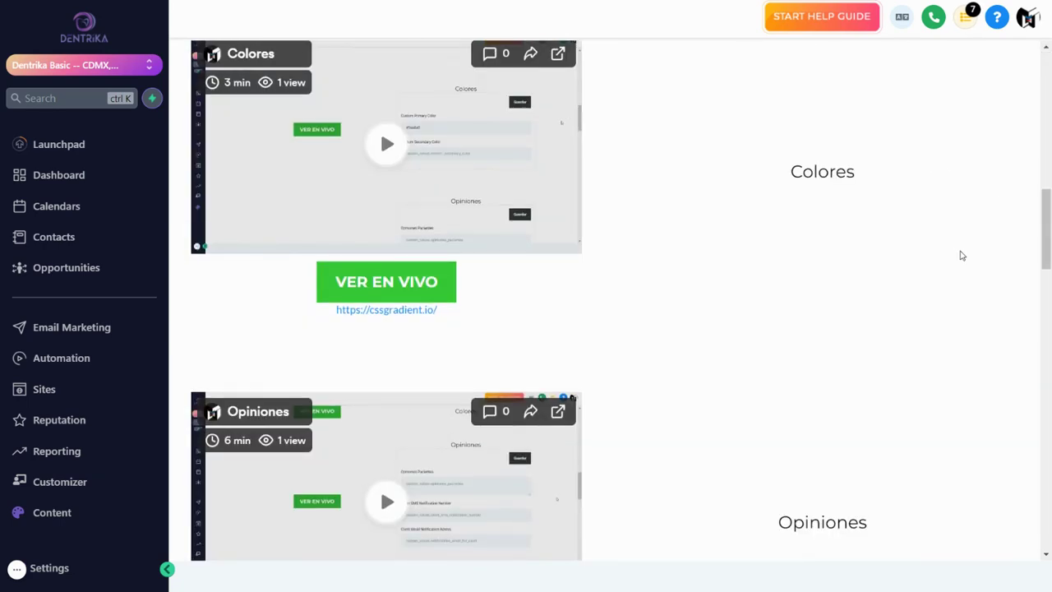
scroll(960, 251, down, 4)
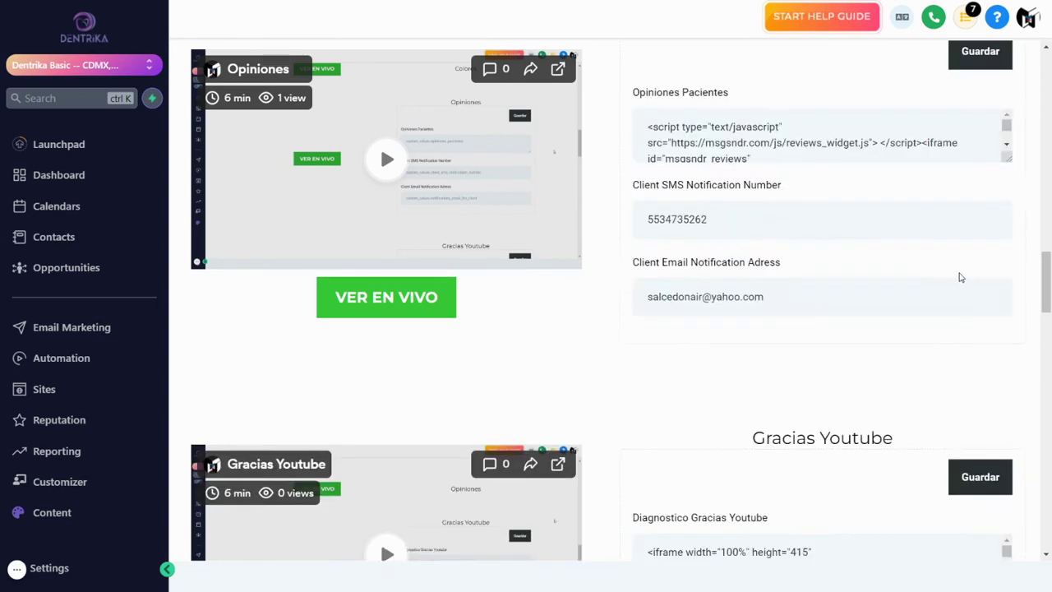
scroll(956, 279, down, 4)
scroll(848, 235, up, 2)
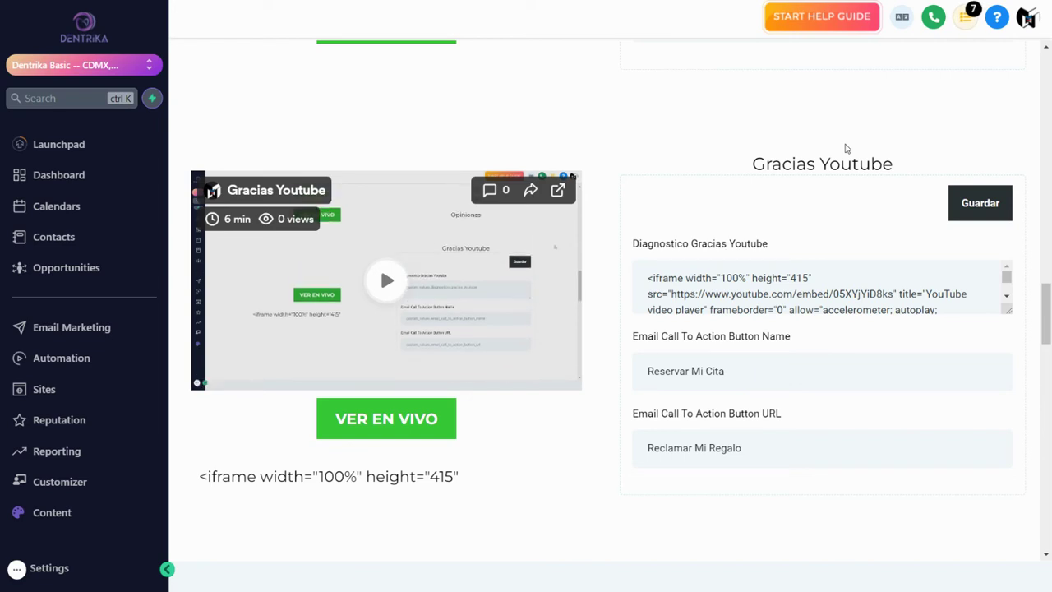
scroll(777, 161, up, 10)
scroll(781, 164, up, 8)
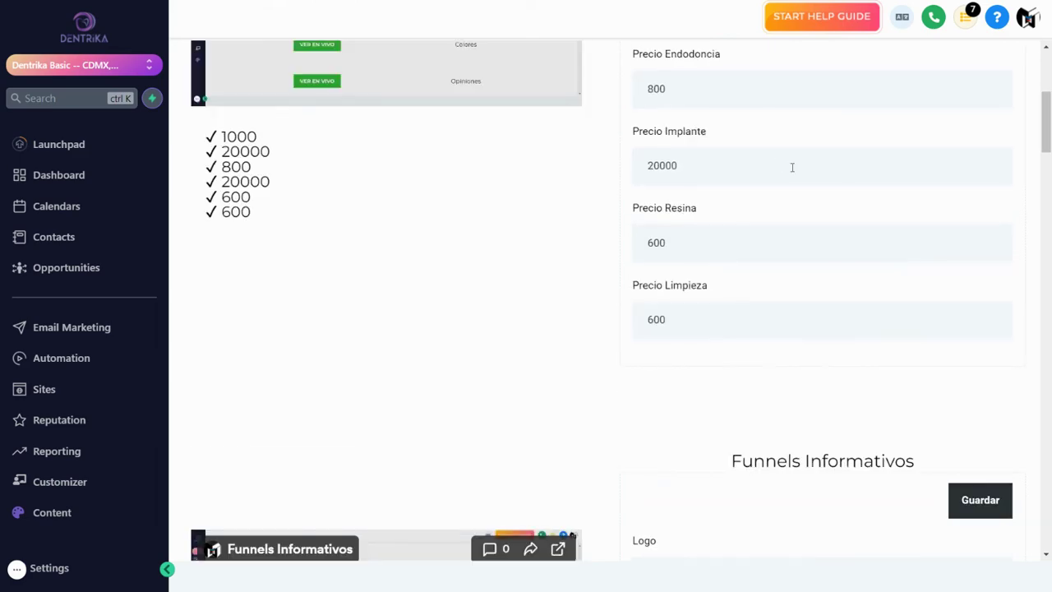
drag(1047, 82, 1048, 509)
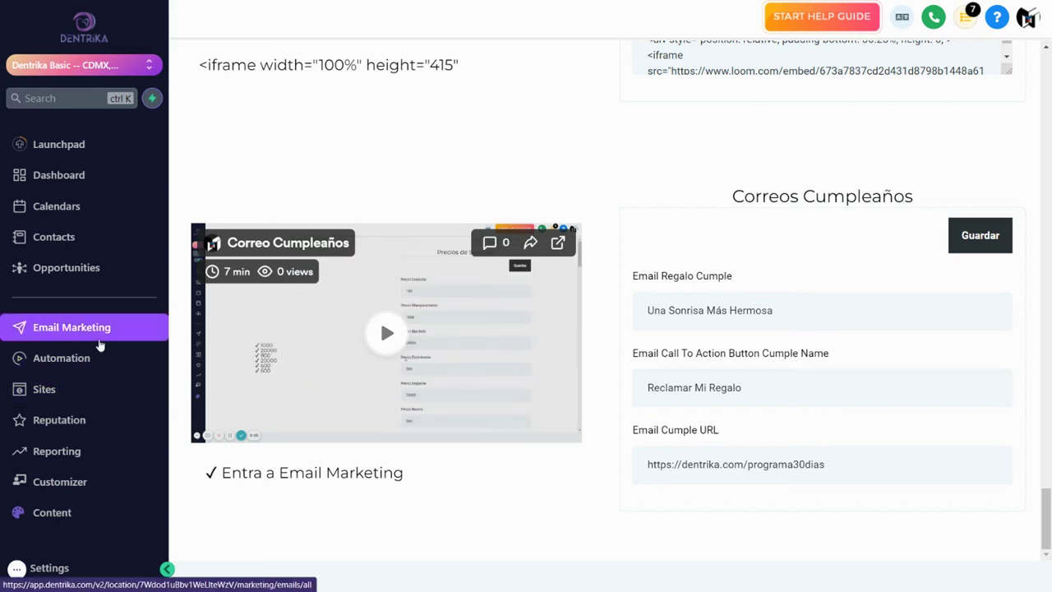
Review the workflows in the AutoResponder automation folder and return to the folder list.
click(100, 357)
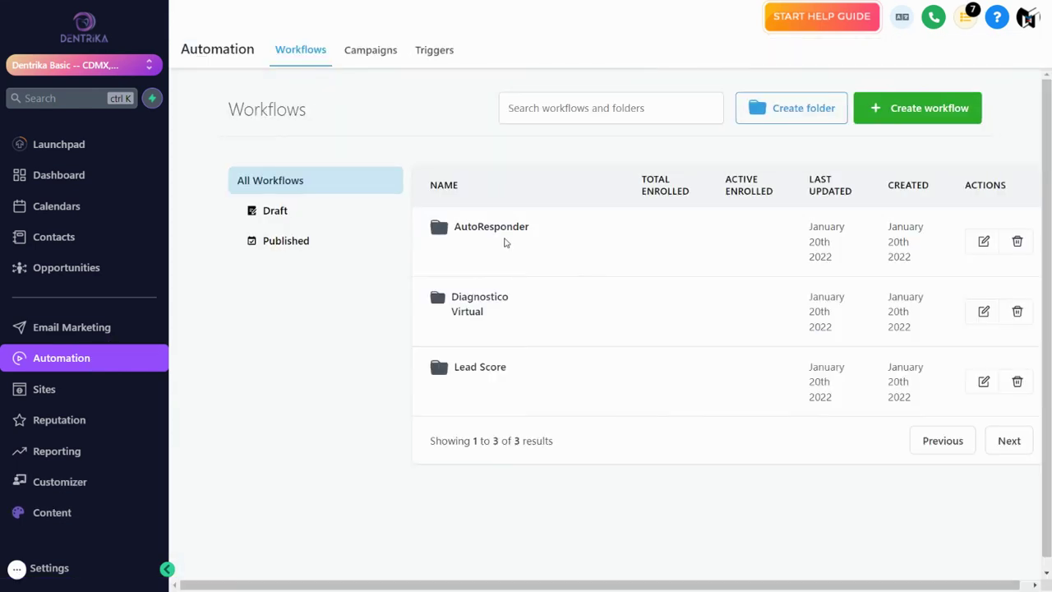
click(505, 243)
scroll(465, 237, down, 3)
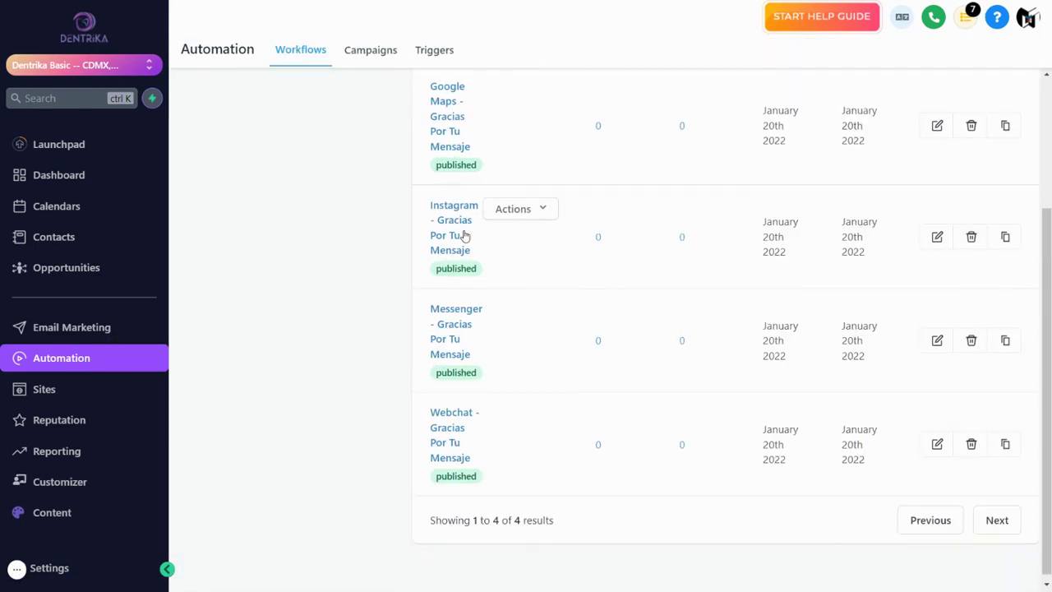
scroll(504, 343, up, 3)
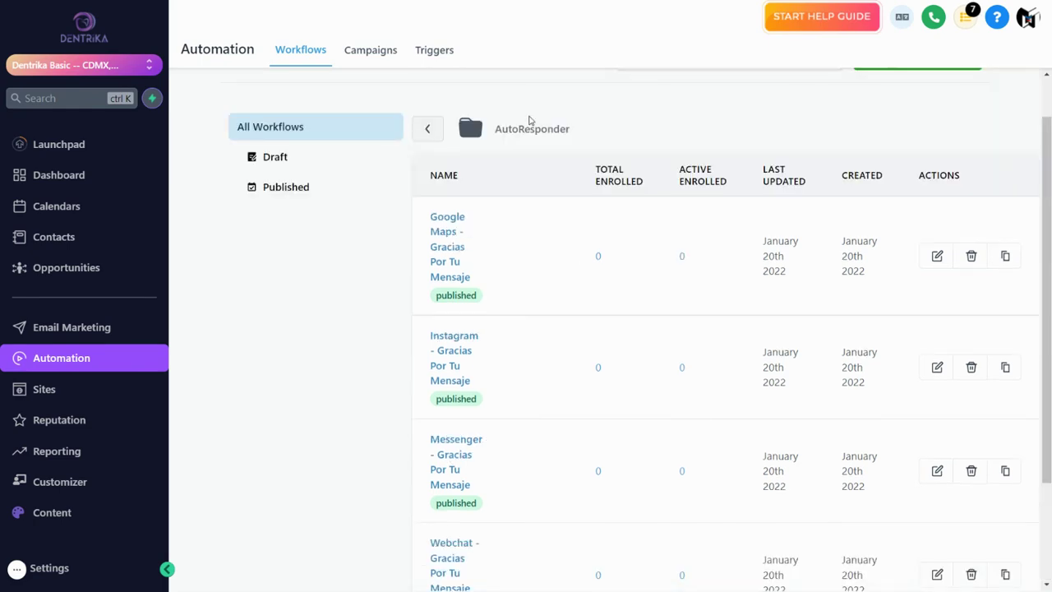
click(428, 128)
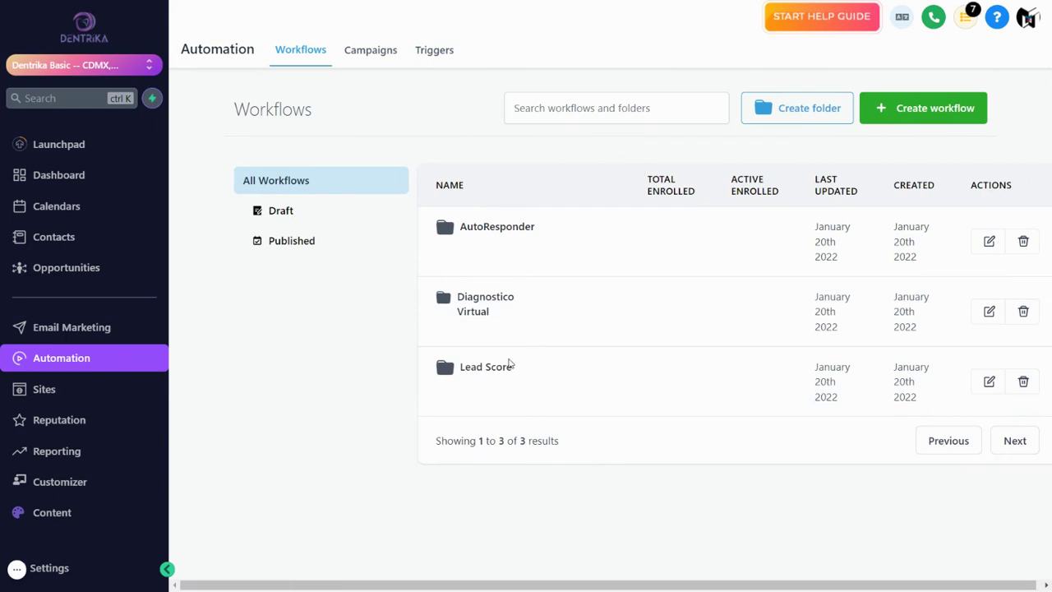
Open the Diagnostico Virtual workflow folder and look through its workflows.
click(465, 302)
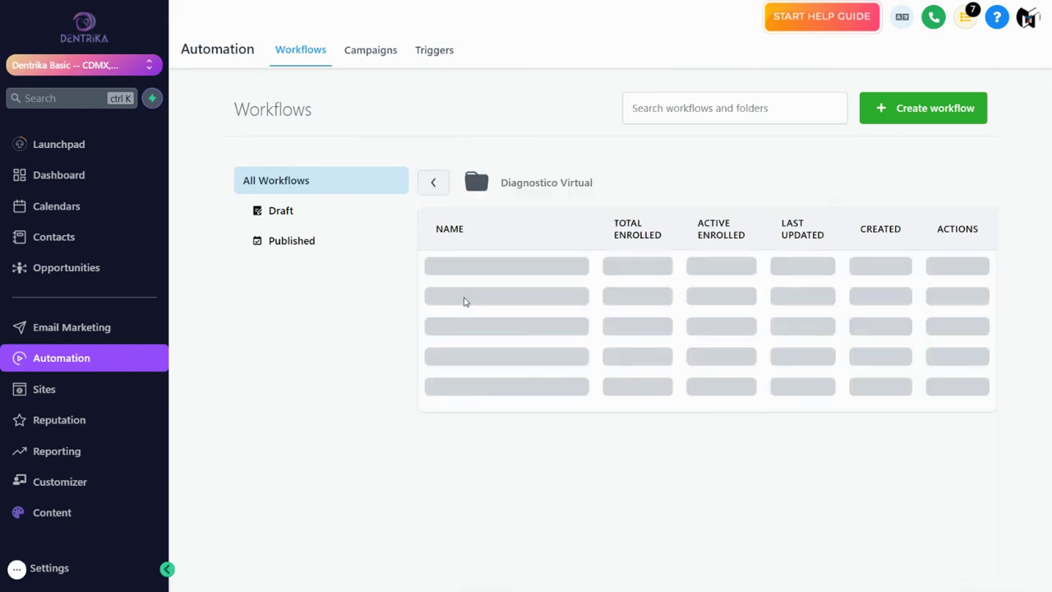
scroll(590, 148, down, 1)
scroll(598, 153, down, 2)
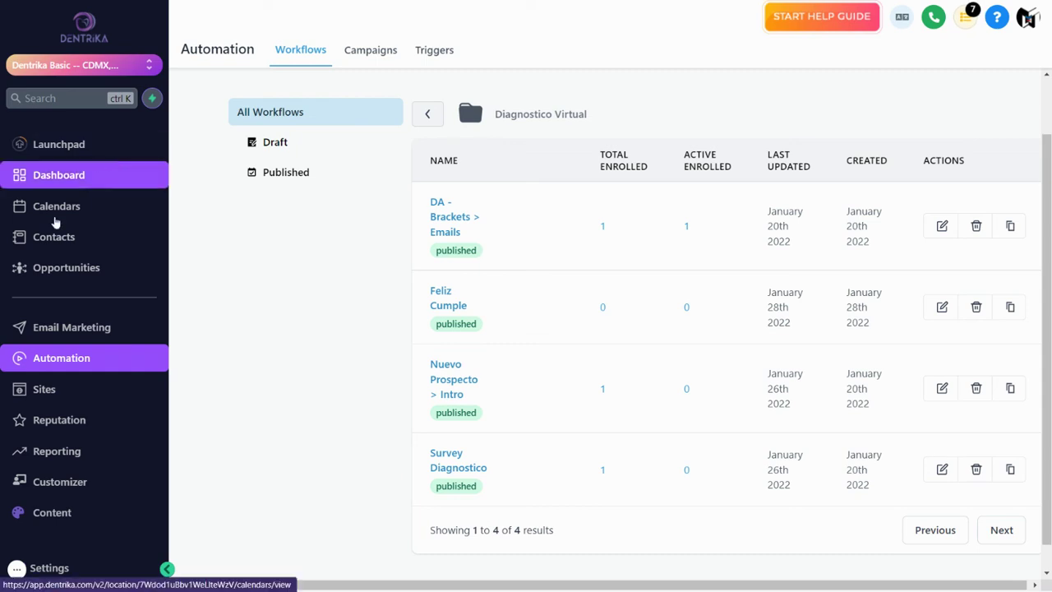
Reopen the Customizer page and look through its sections down to Brackets Youtube.
click(59, 481)
scroll(852, 200, down, 10)
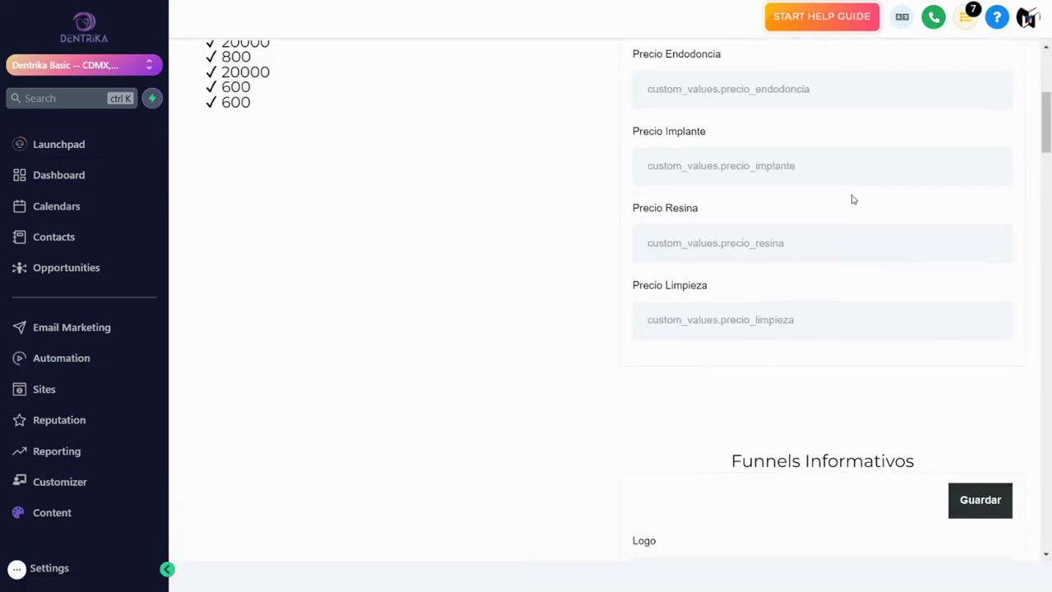
scroll(1007, 189, down, 9)
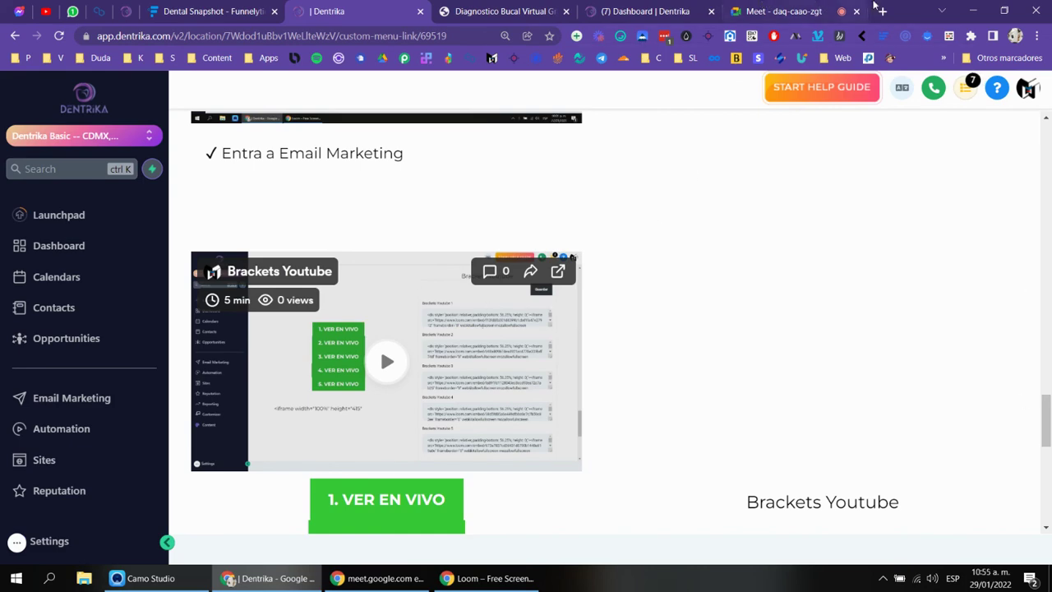
Open dentrika.com/programa30dias in a new tab, move that tab beside the Diagnostico Bucal one and show it in full screen.
click(886, 8)
text(dentrika.com/programa30dias)
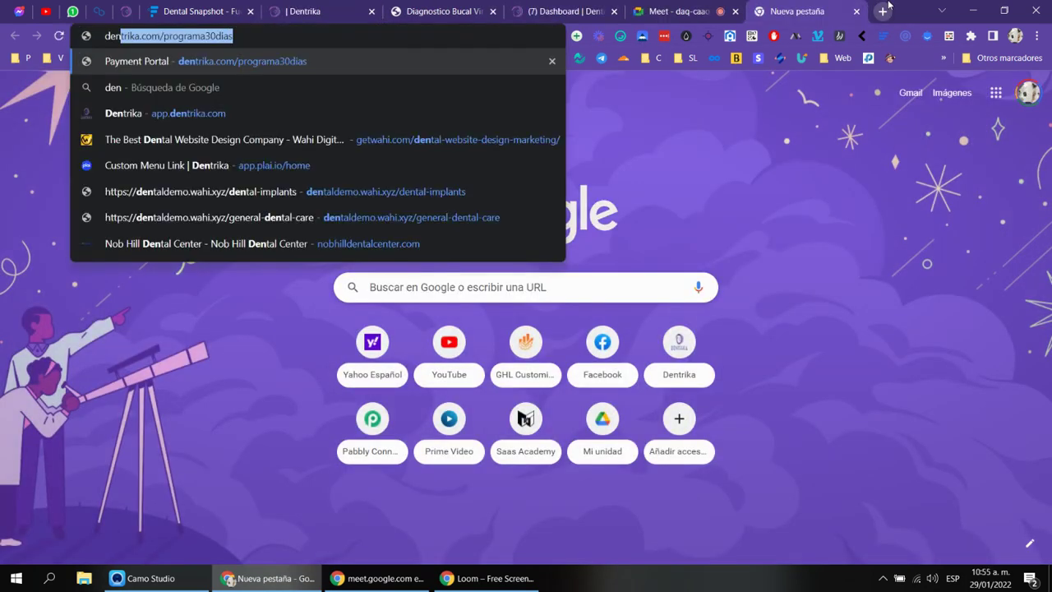
key(Return)
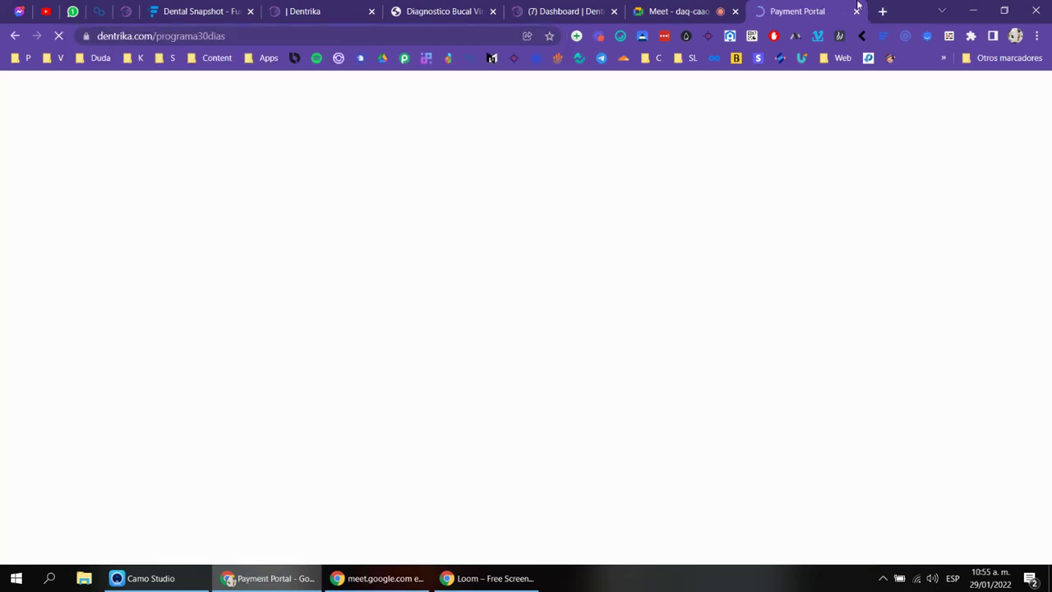
drag(801, 10, 579, 7)
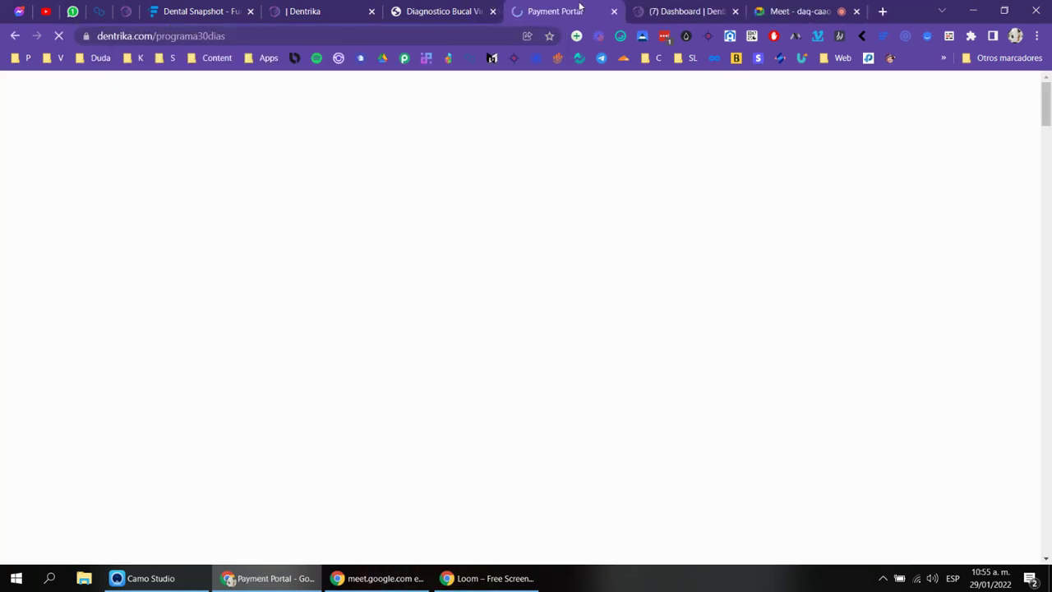
key(F11)
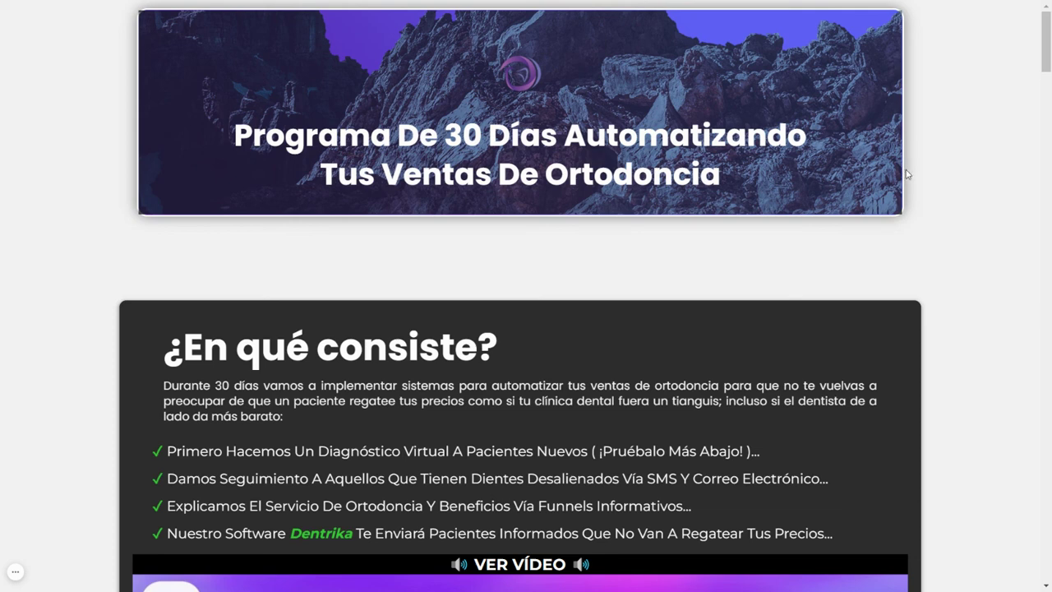
Read through the 30-day orthodontics program page, from the ¿En qué consiste? section to the frequently asked questions.
scroll(913, 141, down, 4)
scroll(882, 157, up, 4)
scroll(949, 165, down, 12)
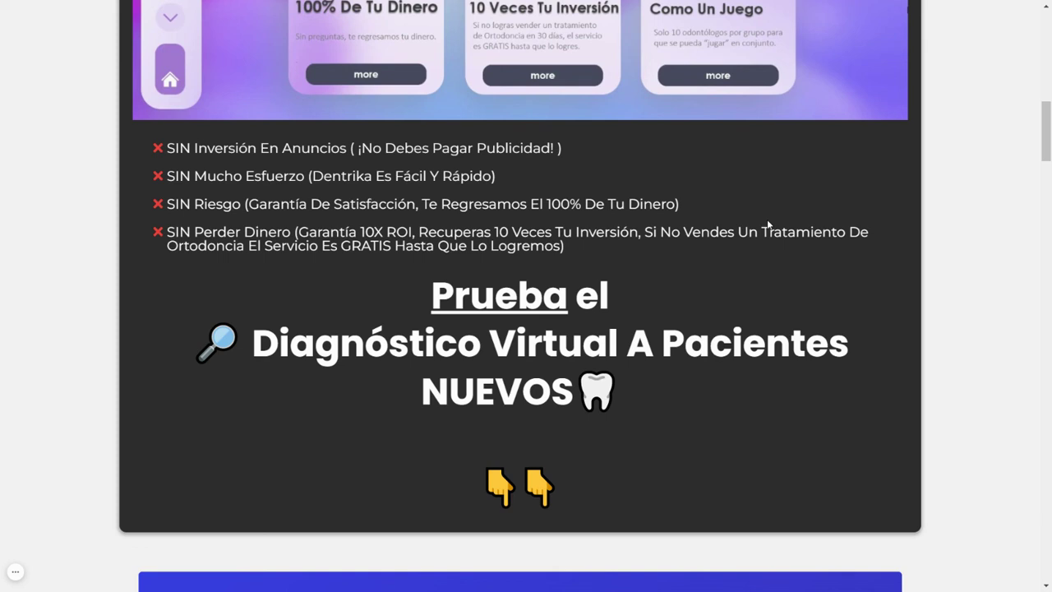
scroll(763, 224, down, 3)
scroll(764, 224, up, 10)
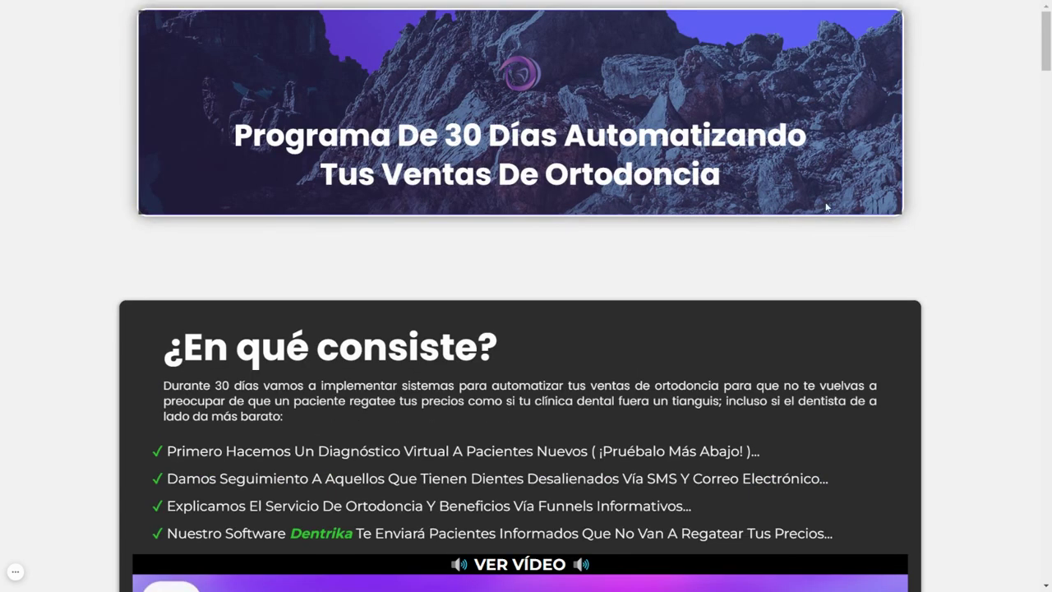
scroll(979, 202, down, 9)
drag(1044, 136, 1050, 527)
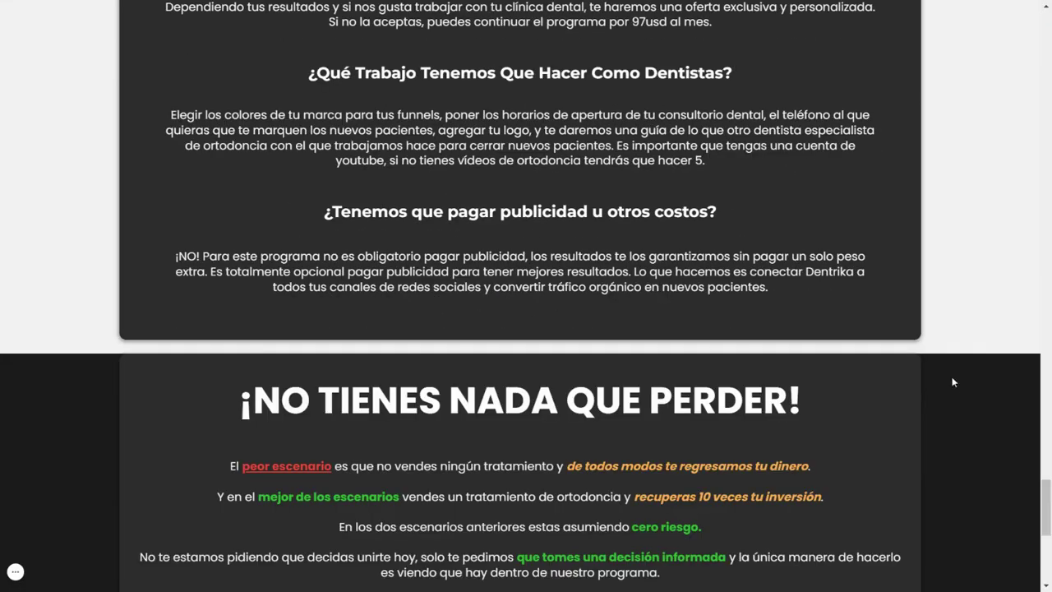
Leave full screen, look at the La Casa de las Sonrisas dashboard and switch to the Google Meet call.
key(F12)
key(F12)
key(F11)
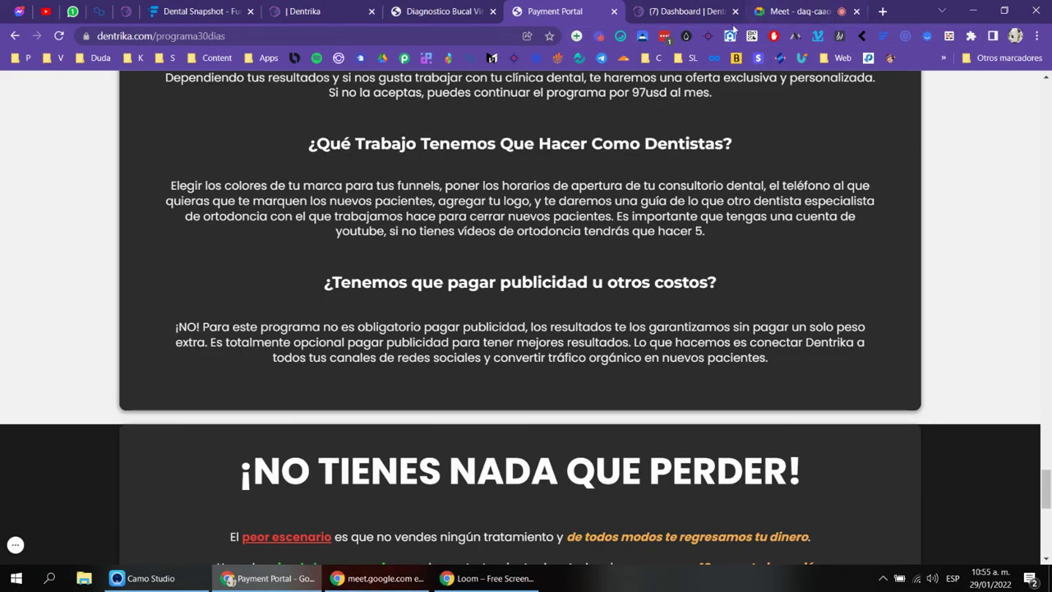
click(713, 10)
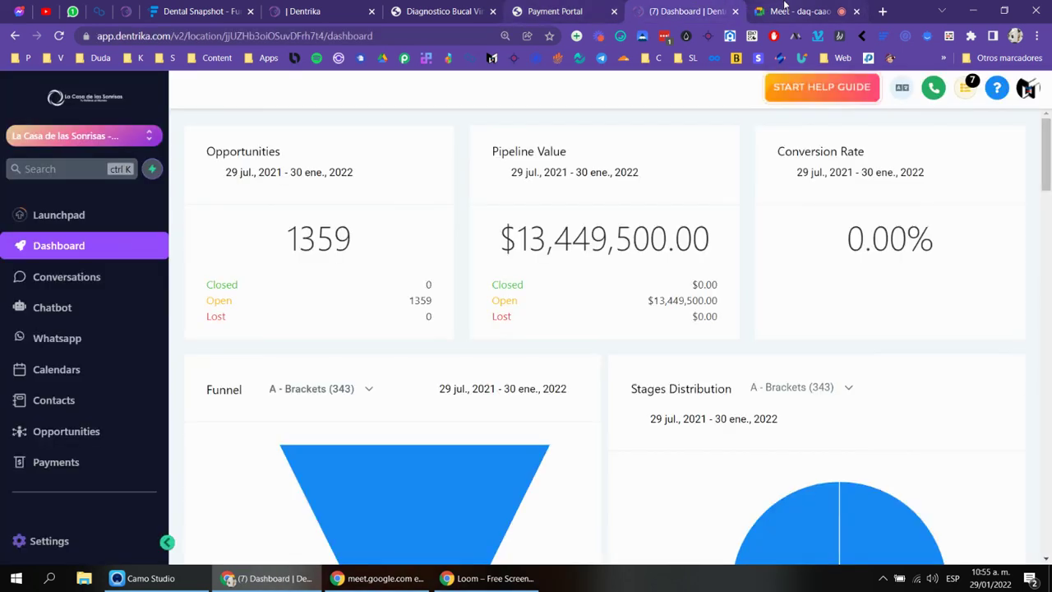
click(785, 9)
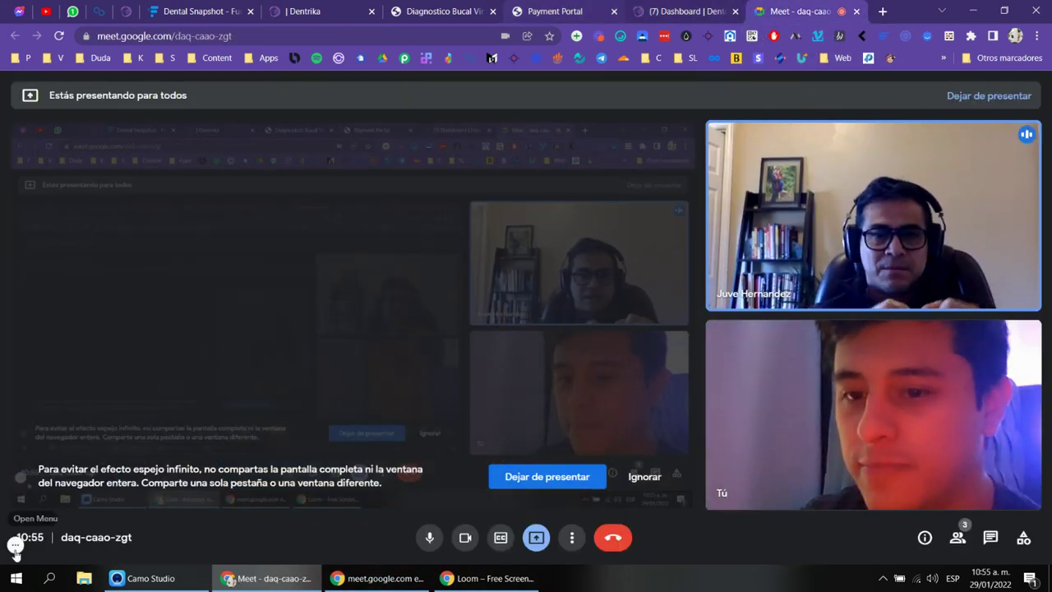